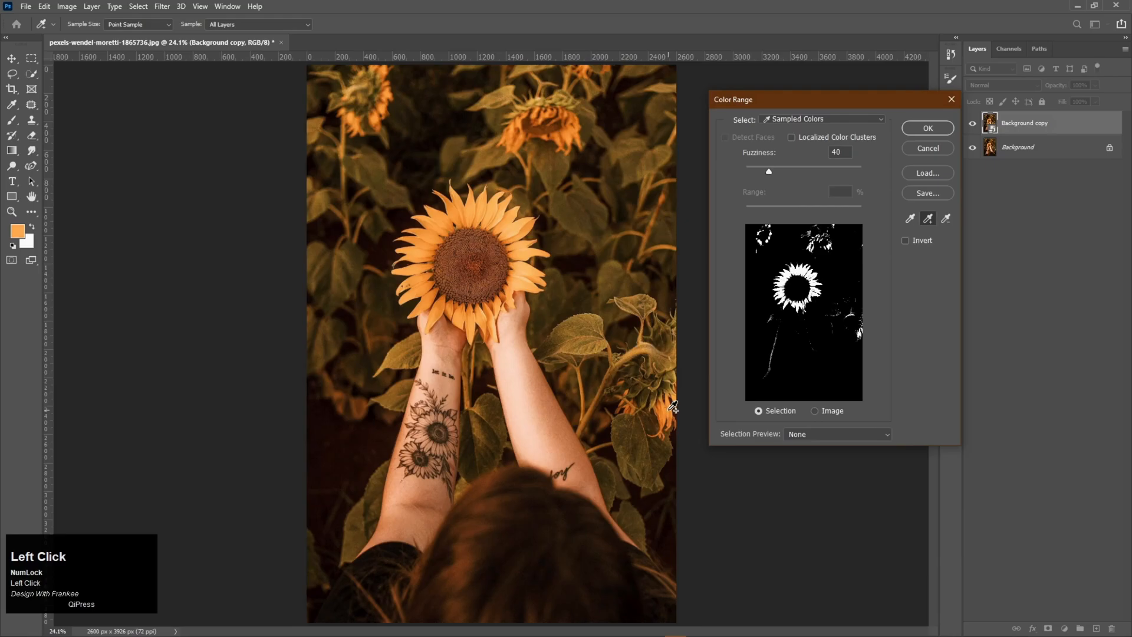
Add an orange tone from the background sunflowers to the Color Range sample and create the selection
click(581, 131)
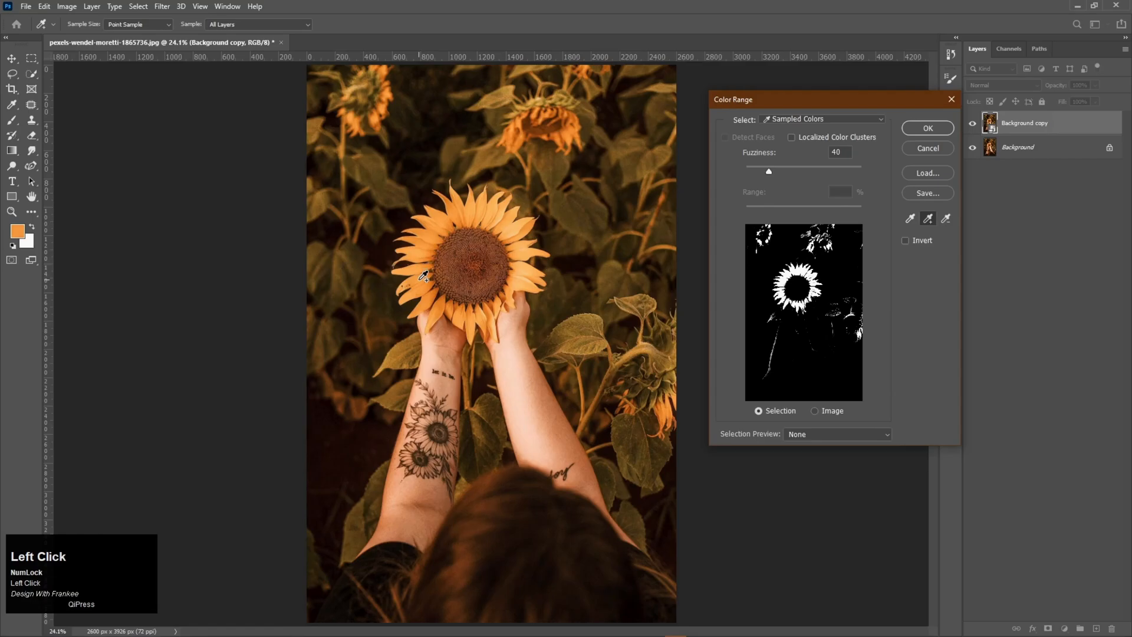
click(913, 135)
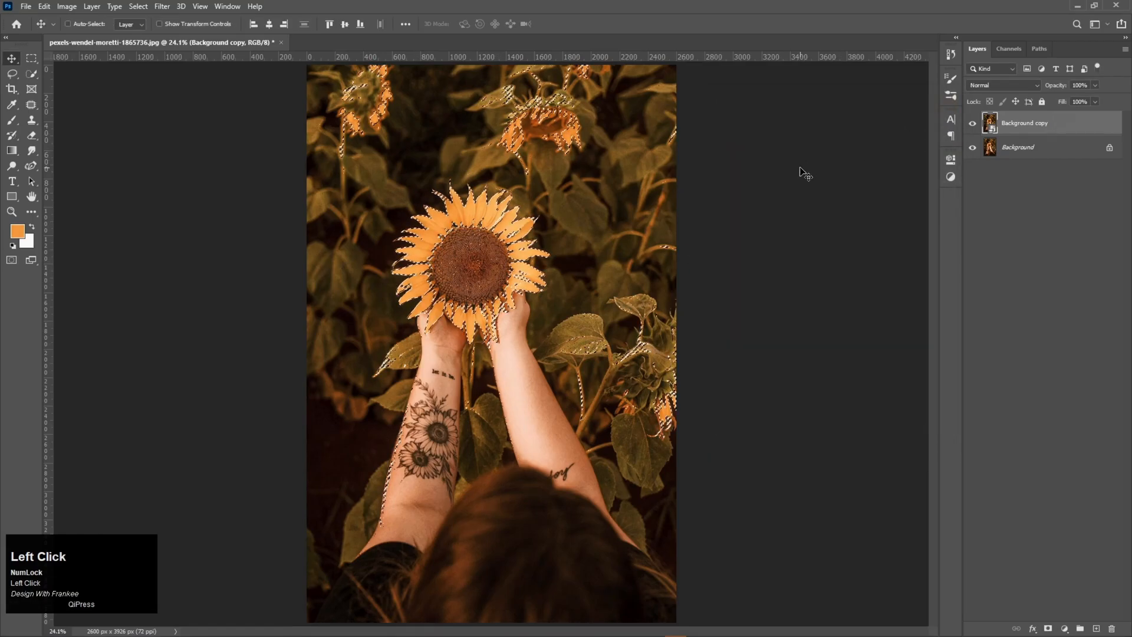
With the Lasso tool in subtract mode, remove the tattooed forearm and the leaf and stem beneath the sunflower from the selection
right_click(16, 73)
click(42, 75)
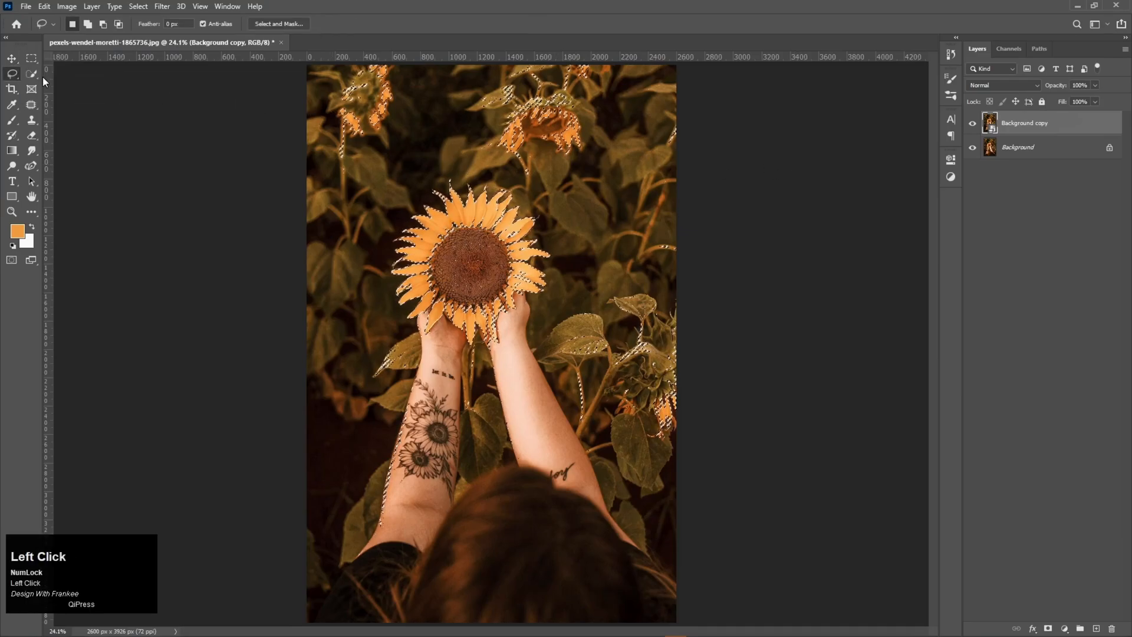
click(102, 24)
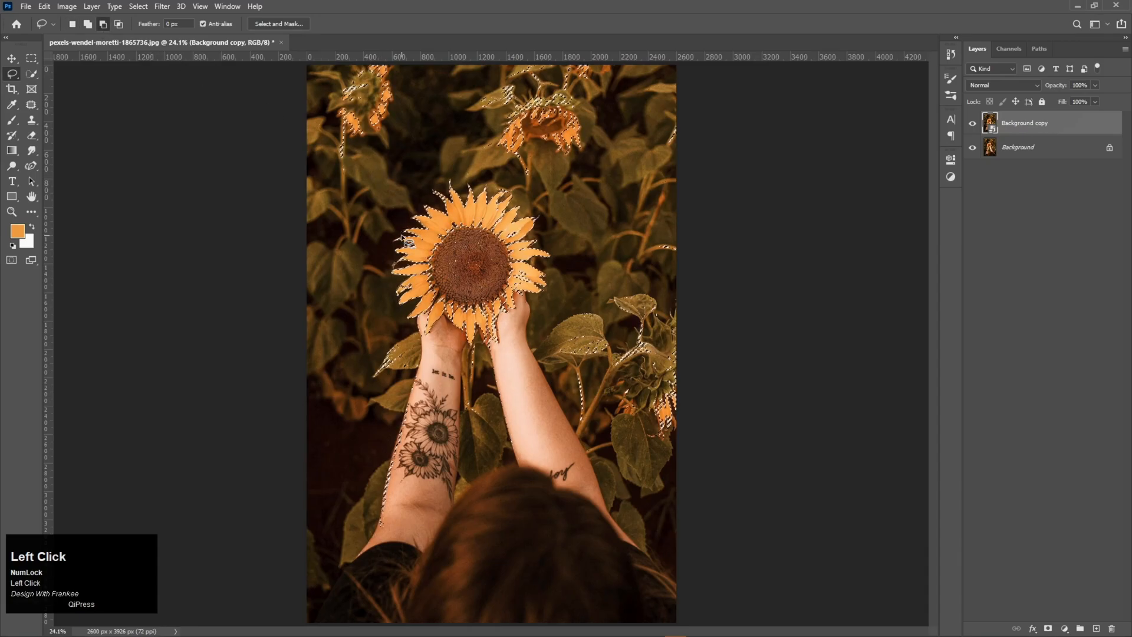
scroll(401, 238, up, 2)
scroll(402, 236, up, 1)
drag(521, 374, 483, 274)
mouse_move(256, 330)
mouse_down()
mouse_move(296, 286)
mouse_move(362, 276)
mouse_up()
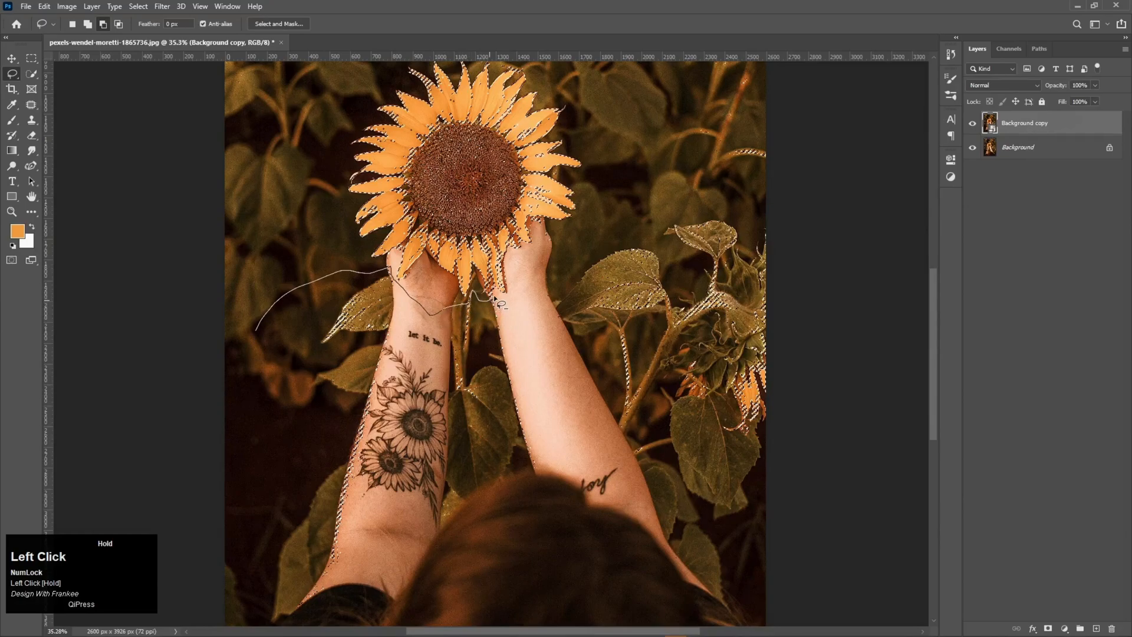
mouse_move(497, 297)
mouse_down()
mouse_move(543, 356)
mouse_move(584, 470)
mouse_move(401, 599)
mouse_move(332, 611)
mouse_move(268, 613)
mouse_move(248, 547)
mouse_move(262, 328)
mouse_up()
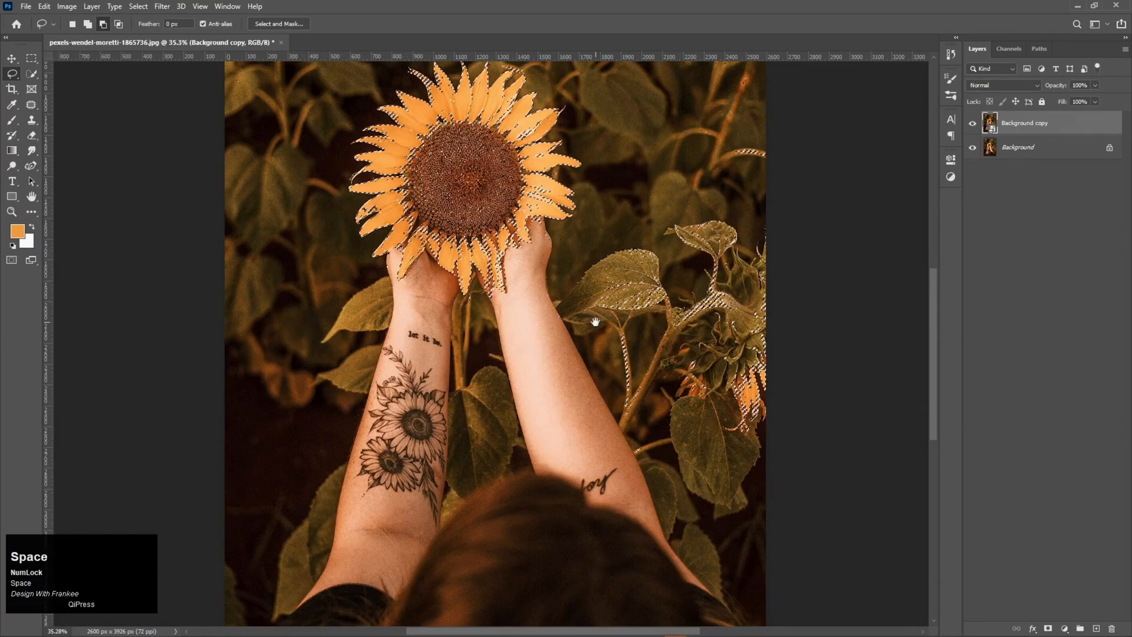
Subtract the other forearm and the leaves and stems beside it from the selection, keeping the orange petals of the side flower
drag(594, 324, 533, 357)
drag(639, 230, 589, 305)
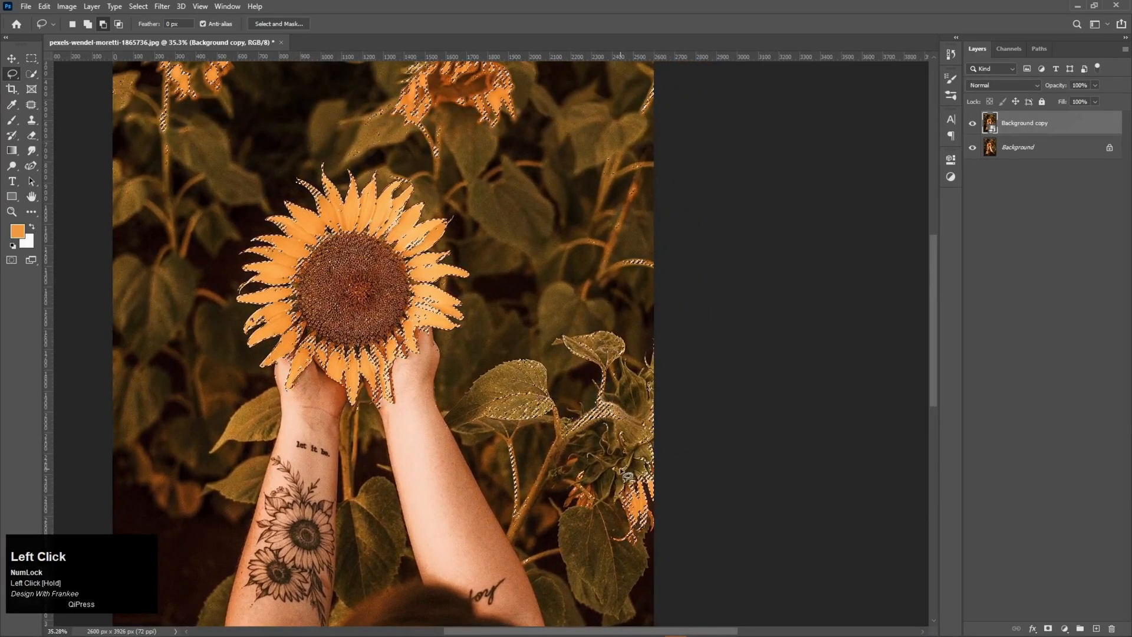
mouse_move(604, 482)
mouse_down()
mouse_move(569, 487)
mouse_move(515, 558)
mouse_move(539, 548)
mouse_move(547, 568)
mouse_move(563, 558)
mouse_move(556, 529)
mouse_up()
mouse_move(590, 597)
mouse_down()
mouse_move(513, 590)
mouse_move(478, 523)
mouse_up()
mouse_move(452, 459)
mouse_down()
mouse_move(423, 372)
mouse_move(423, 344)
mouse_move(437, 335)
mouse_up()
drag(505, 305, 535, 202)
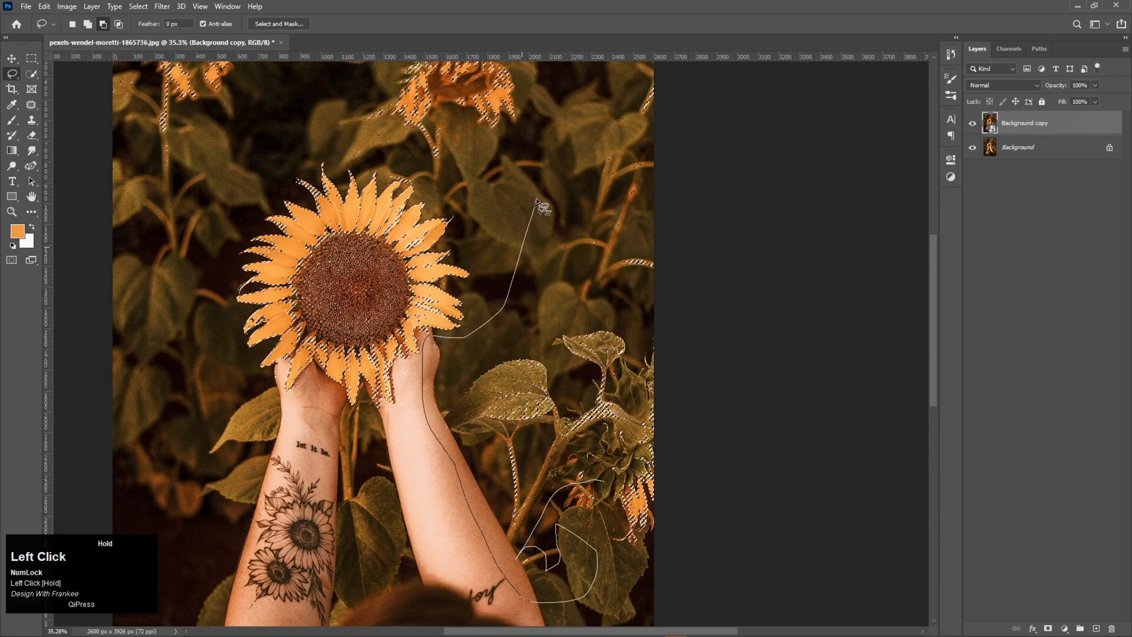
mouse_move(613, 92)
mouse_down()
mouse_move(664, 117)
mouse_move(701, 223)
mouse_move(708, 416)
mouse_move(700, 454)
mouse_move(613, 488)
mouse_up()
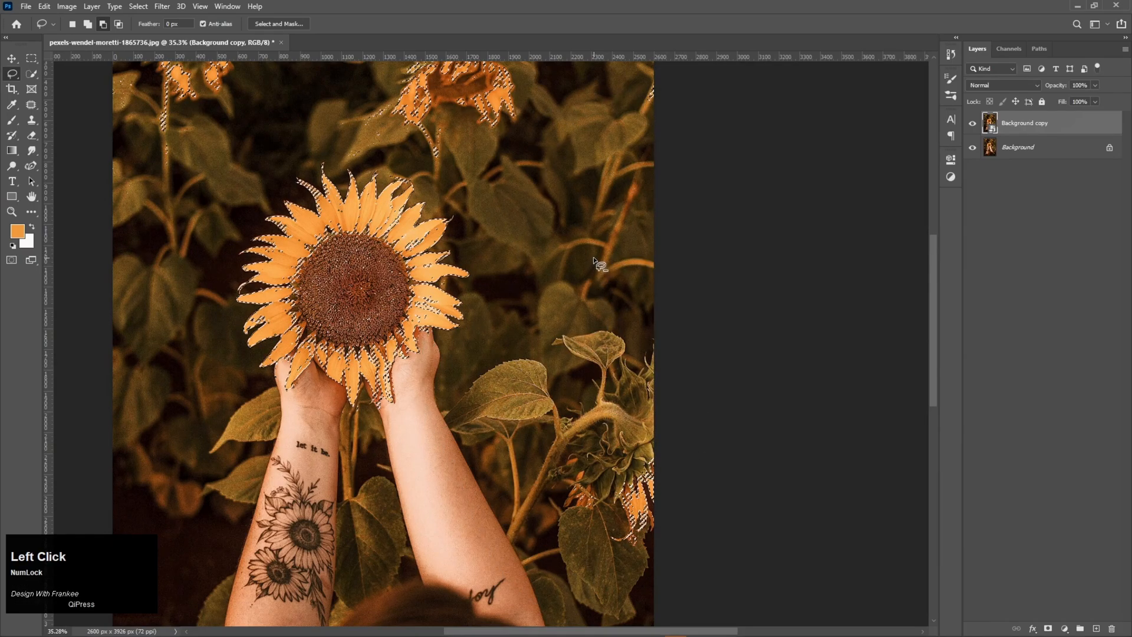
Subtract the leaves and stems around the two upper background sunflowers from the selection, keeping their orange petals
drag(566, 280, 581, 448)
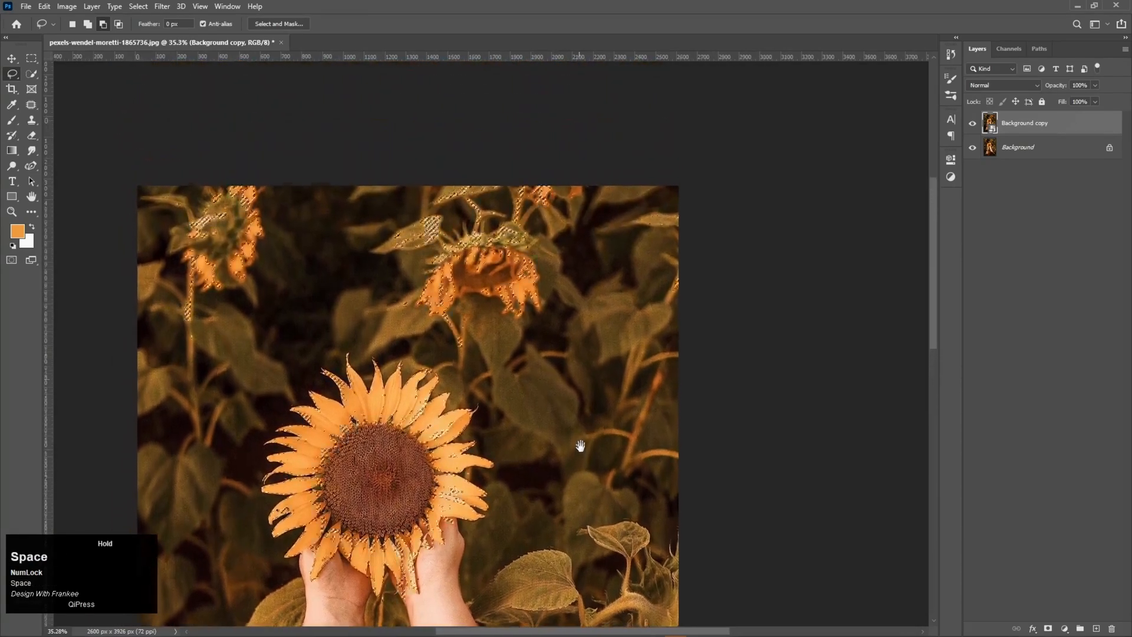
mouse_move(667, 179)
mouse_down()
mouse_move(632, 200)
mouse_move(635, 303)
mouse_move(670, 331)
mouse_move(726, 193)
mouse_move(723, 154)
mouse_up()
drag(336, 223, 414, 243)
mouse_move(224, 202)
mouse_down()
mouse_move(301, 204)
mouse_move(317, 236)
mouse_move(306, 259)
mouse_move(268, 266)
mouse_move(259, 285)
mouse_move(304, 330)
mouse_move(308, 389)
mouse_move(291, 419)
mouse_move(235, 448)
mouse_move(213, 400)
mouse_move(194, 200)
mouse_up()
mouse_move(446, 224)
mouse_down()
mouse_move(355, 249)
mouse_move(375, 225)
mouse_move(426, 217)
mouse_move(512, 227)
mouse_move(530, 260)
mouse_move(552, 252)
mouse_move(558, 230)
mouse_move(573, 233)
mouse_move(583, 262)
mouse_move(555, 297)
mouse_move(477, 272)
mouse_move(414, 305)
mouse_move(401, 355)
mouse_move(456, 354)
mouse_move(469, 362)
mouse_move(468, 393)
mouse_move(365, 398)
mouse_move(337, 342)
mouse_up()
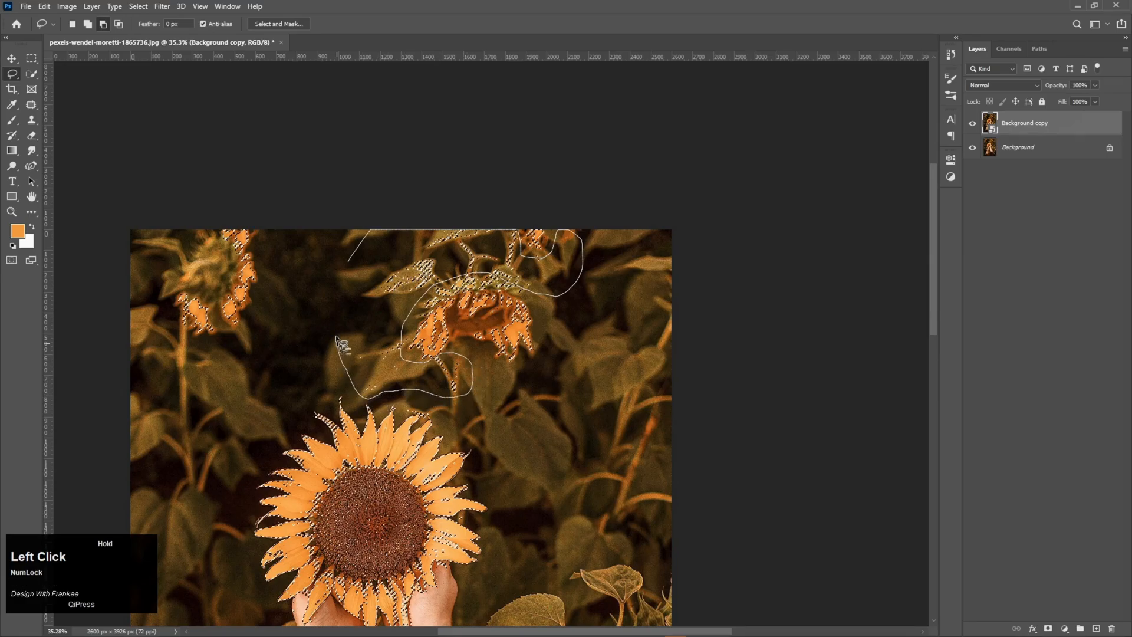
drag(348, 257, 350, 254)
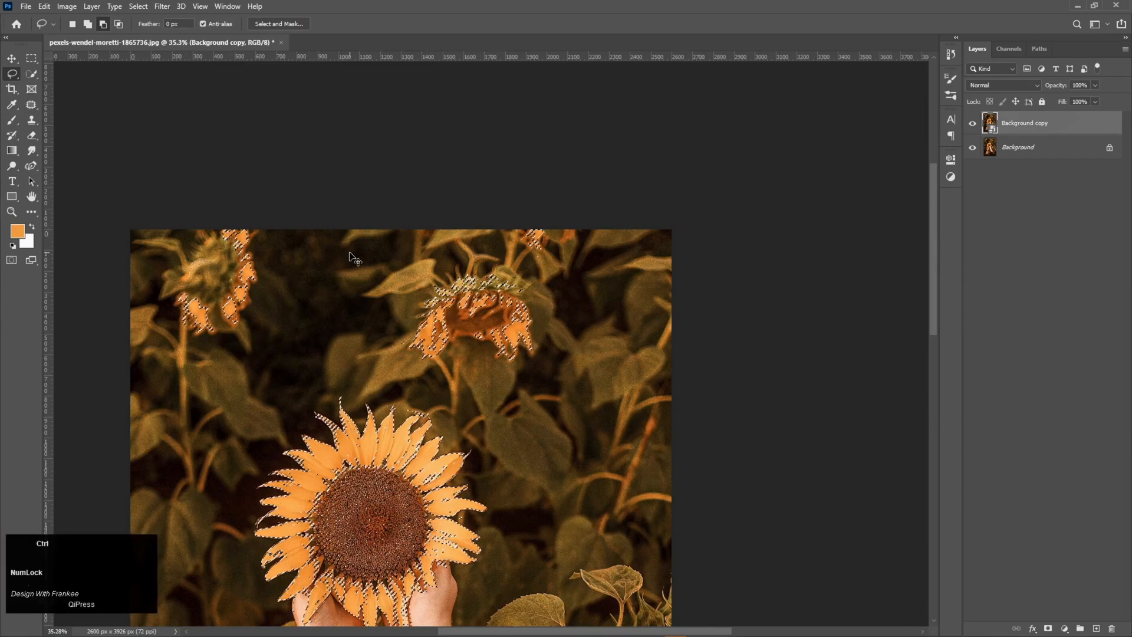
Copy the selected petals to a new layer and switch to the Move tool
key(ctrl+0)
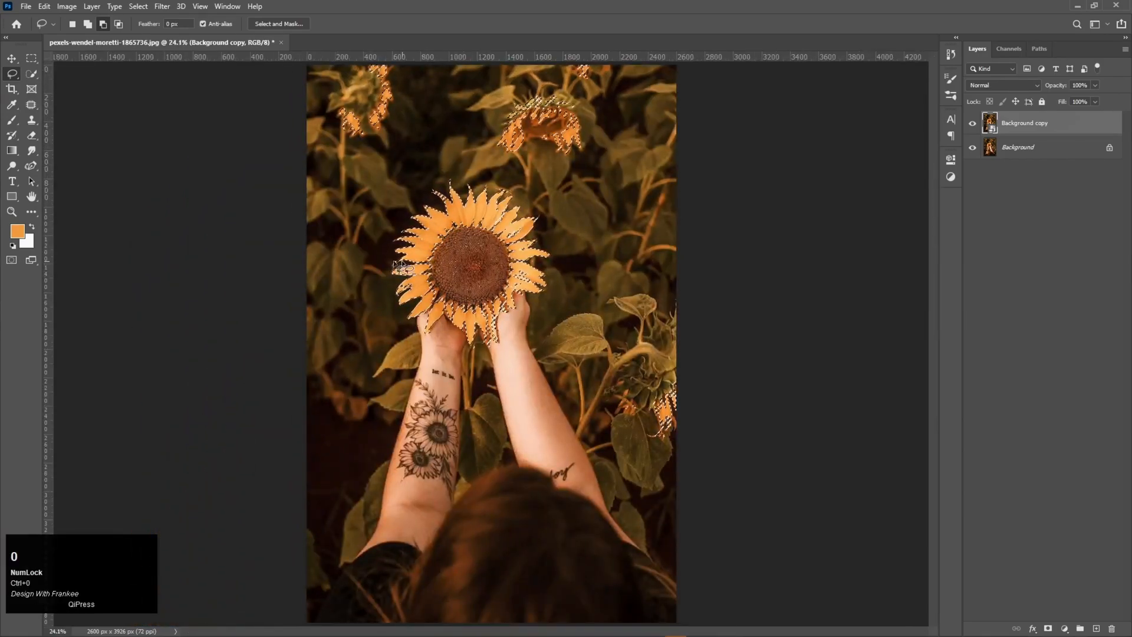
key(ctrl+j)
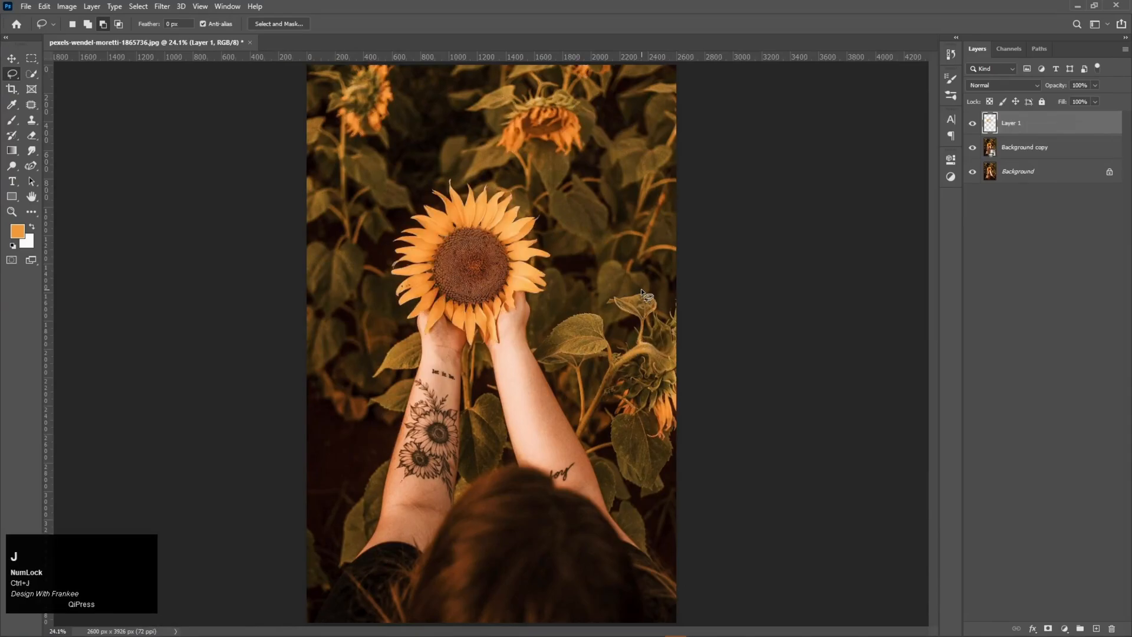
key(v)
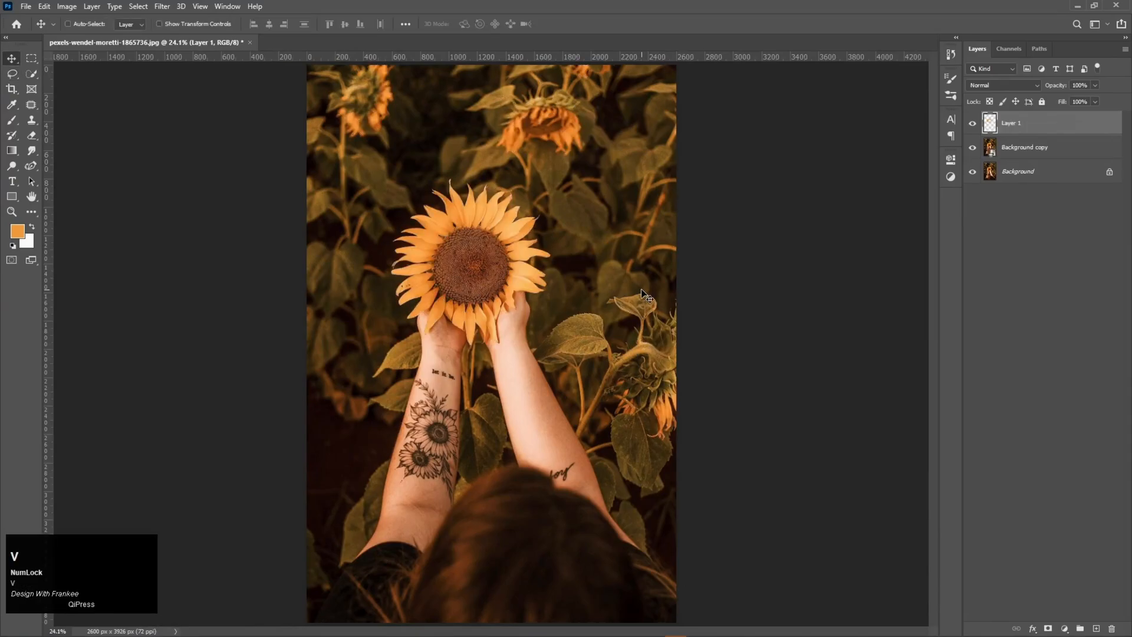
Convert Layer 1 to a smart object and set its blend mode to Linear Dodge (Add)
right_click(1045, 132)
click(1033, 286)
click(999, 83)
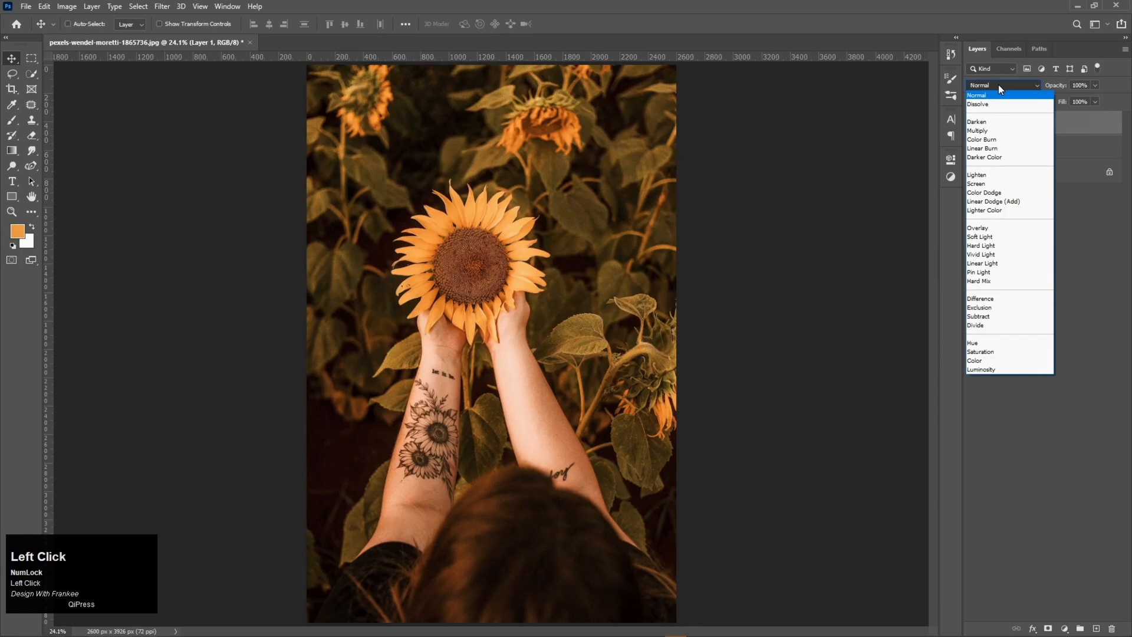
click(998, 201)
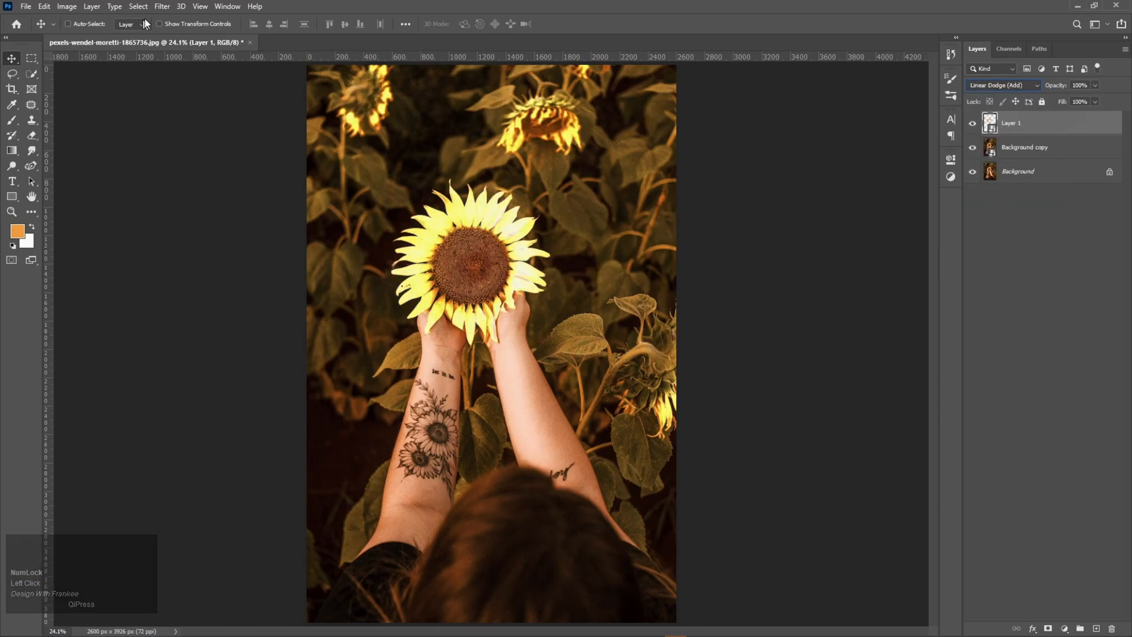
Apply a Gaussian Blur with a 10-pixel radius to Layer 1
click(162, 6)
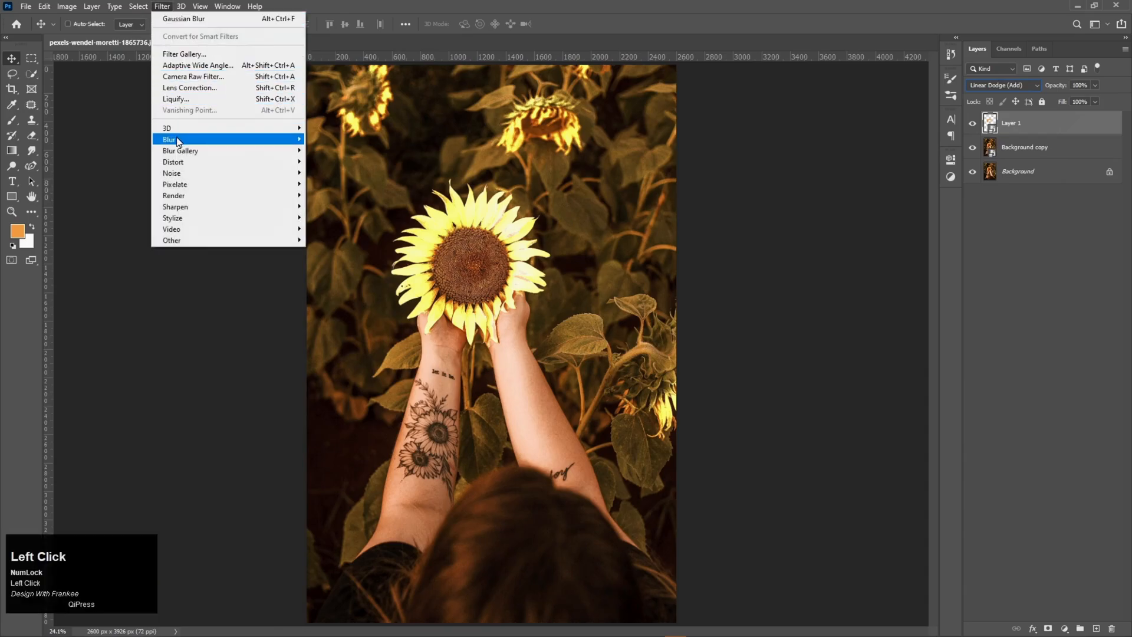
mouse_move(176, 139)
click(333, 184)
text(10)
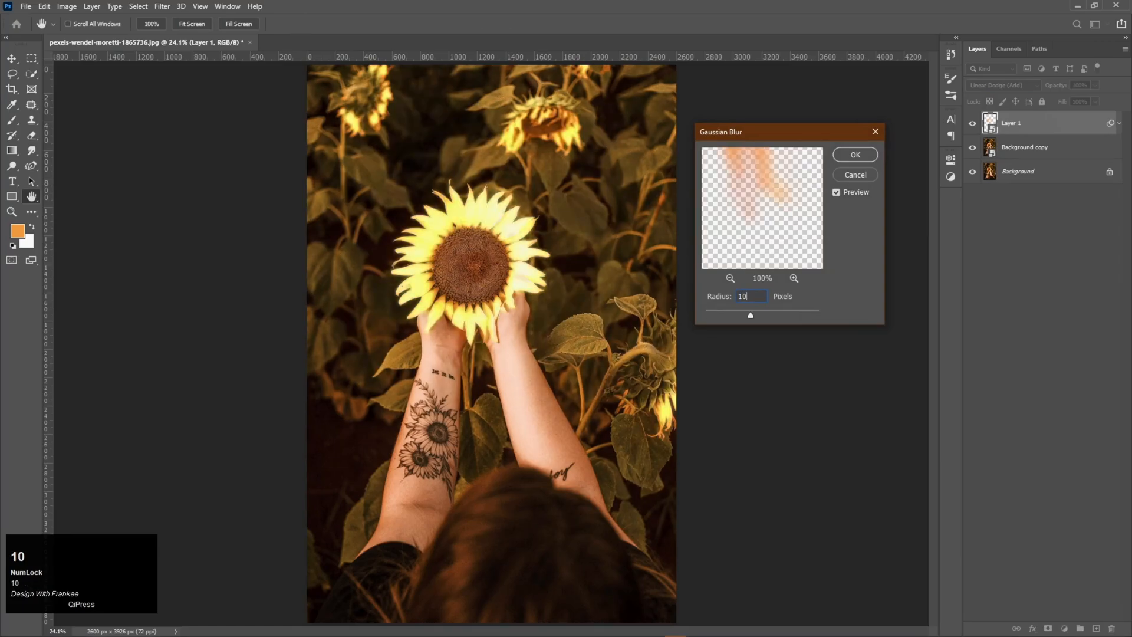
key(Return)
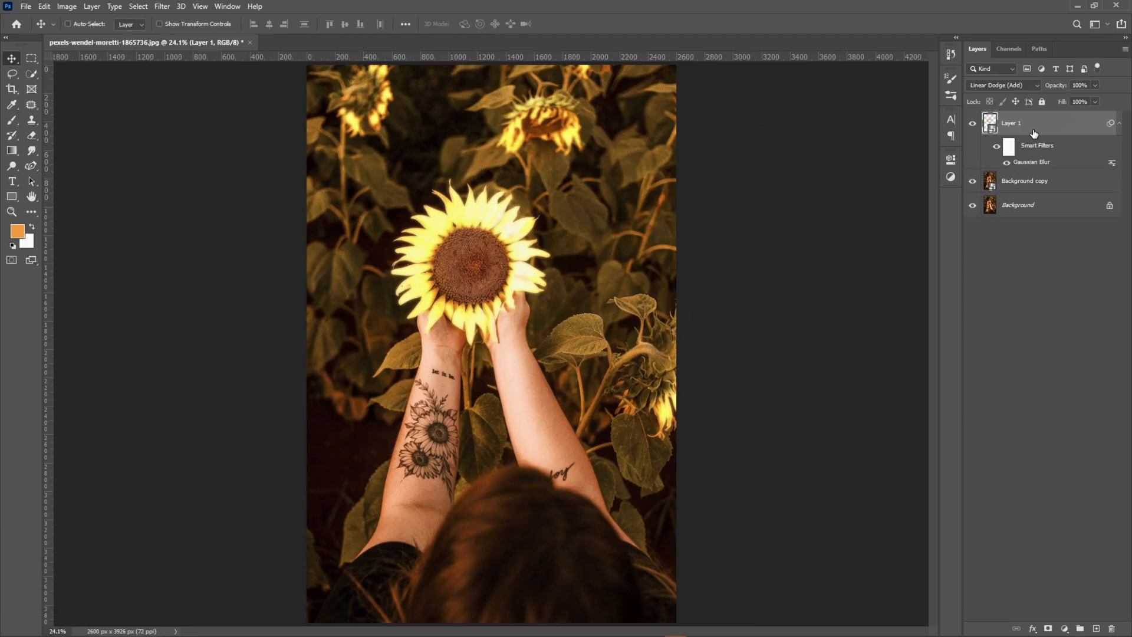
Duplicate Layer 1 and set the duplicate's Gaussian Blur radius to 100 pixels
key(ctrl+j)
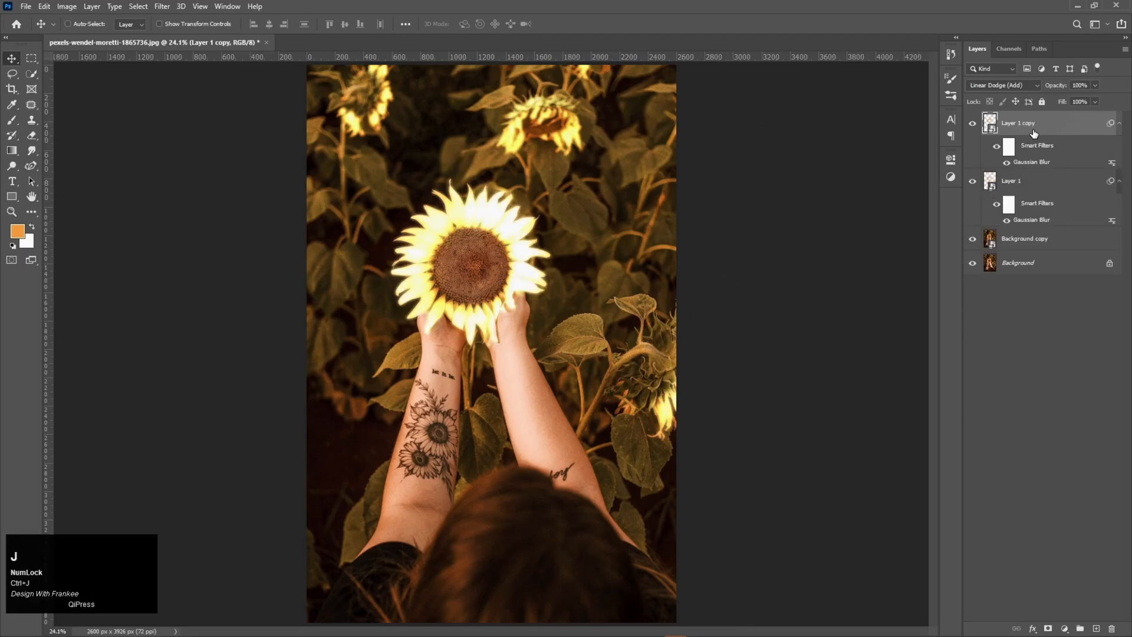
double_click(1042, 161)
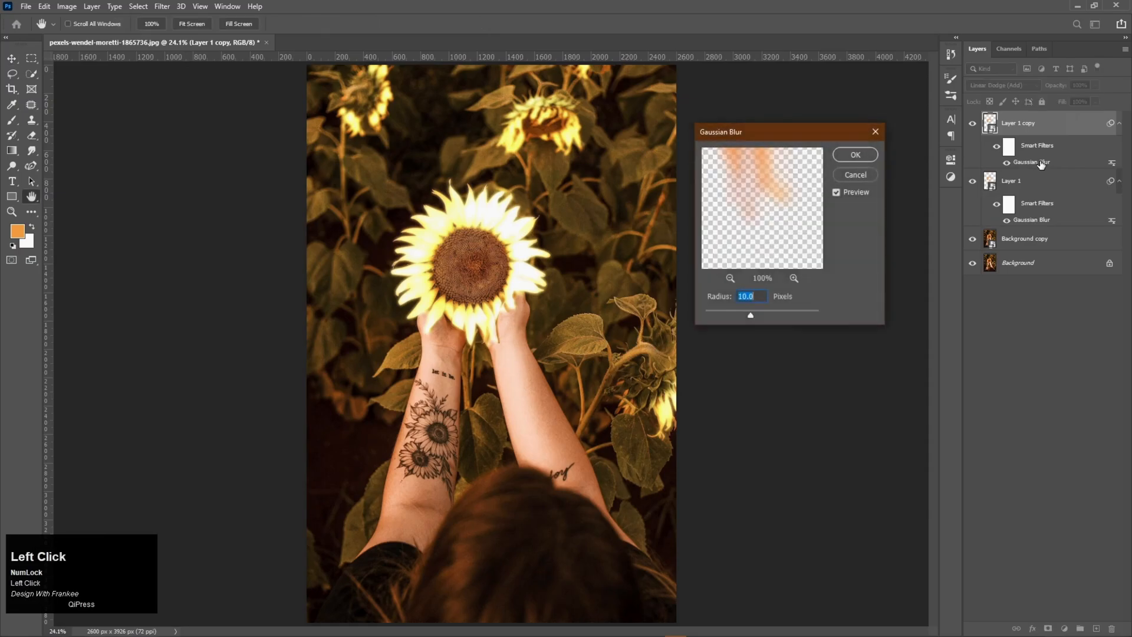
text(100)
key(Return)
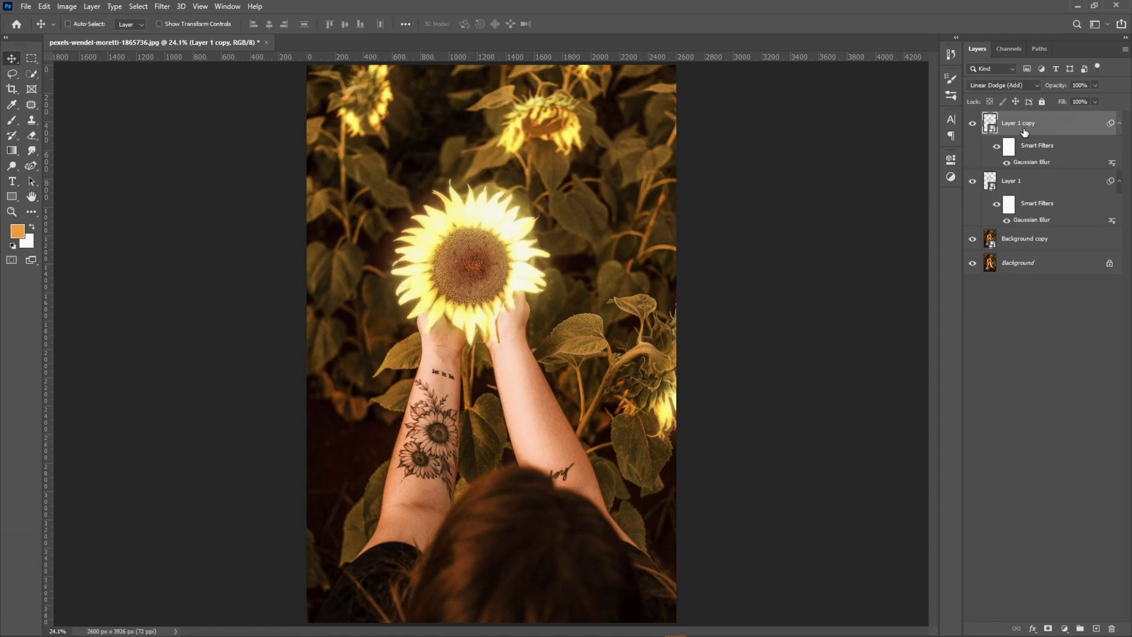
Duplicate Layer 1 copy and set the new layer's Gaussian Blur radius to 200 pixels
key(ctrl+j)
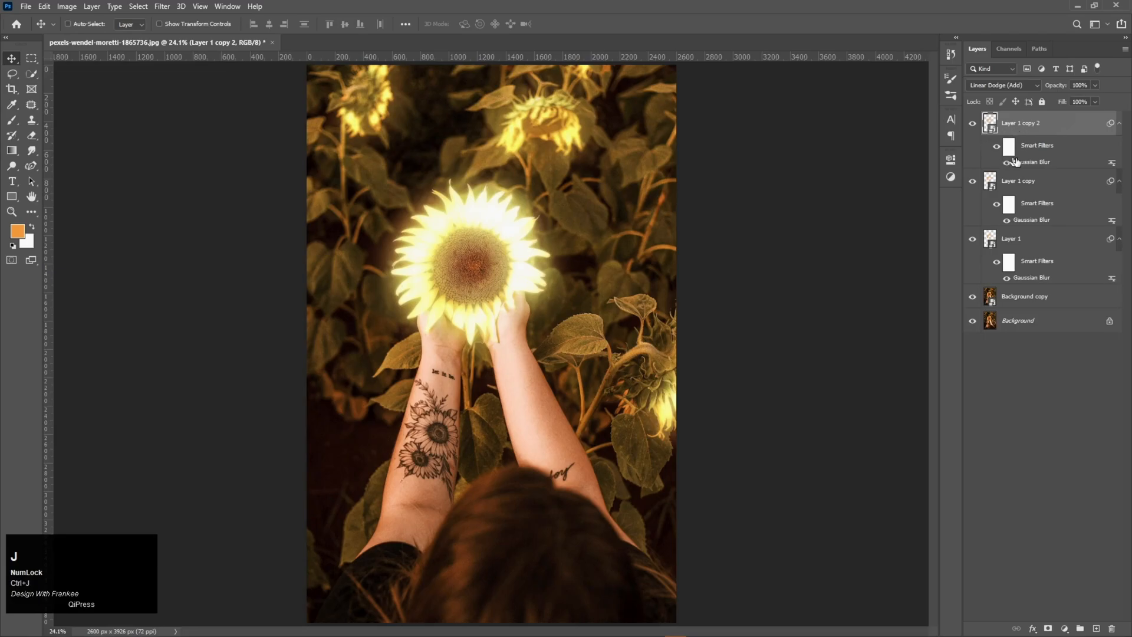
double_click(1026, 162)
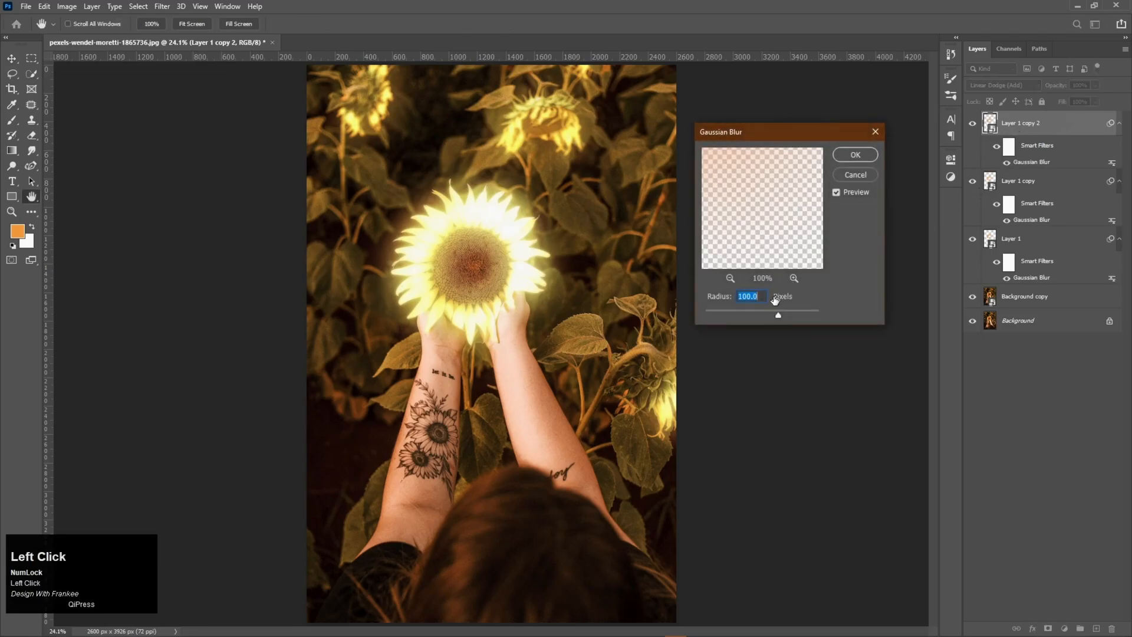
text(200)
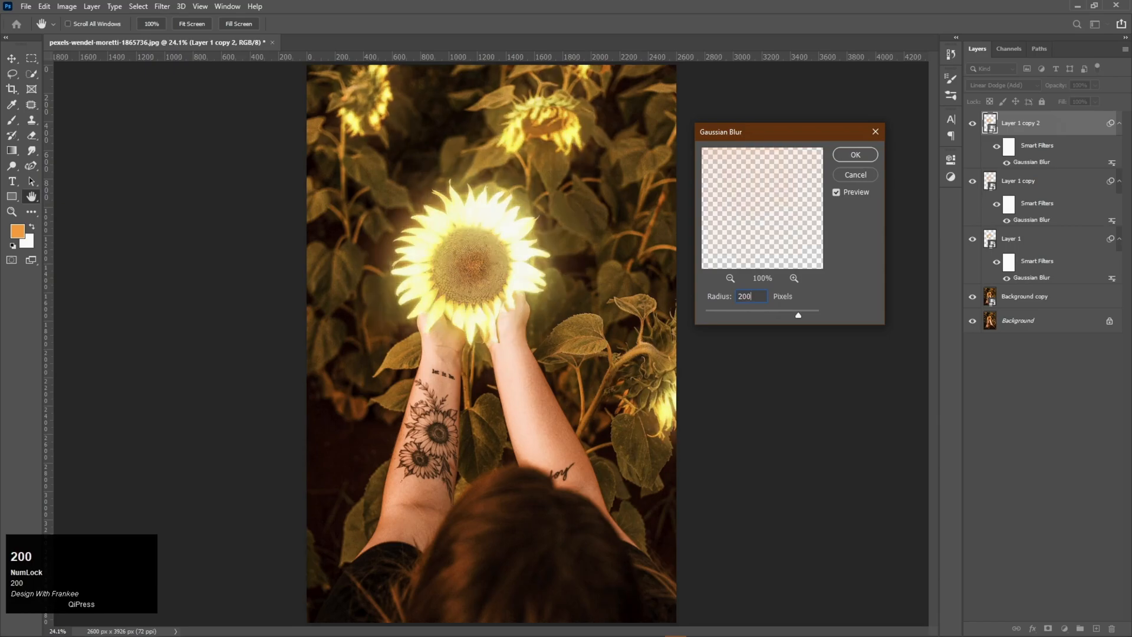
key(Return)
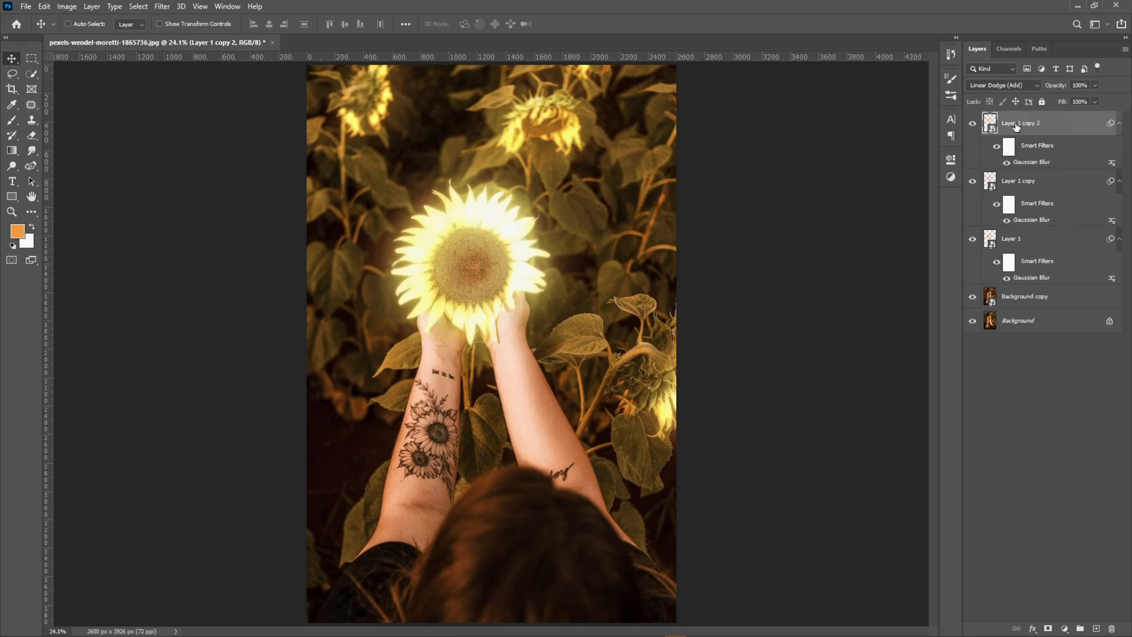
Duplicate Layer 1 copy 2 and set the new layer's Gaussian Blur radius to 500 pixels
key(ctrl+j)
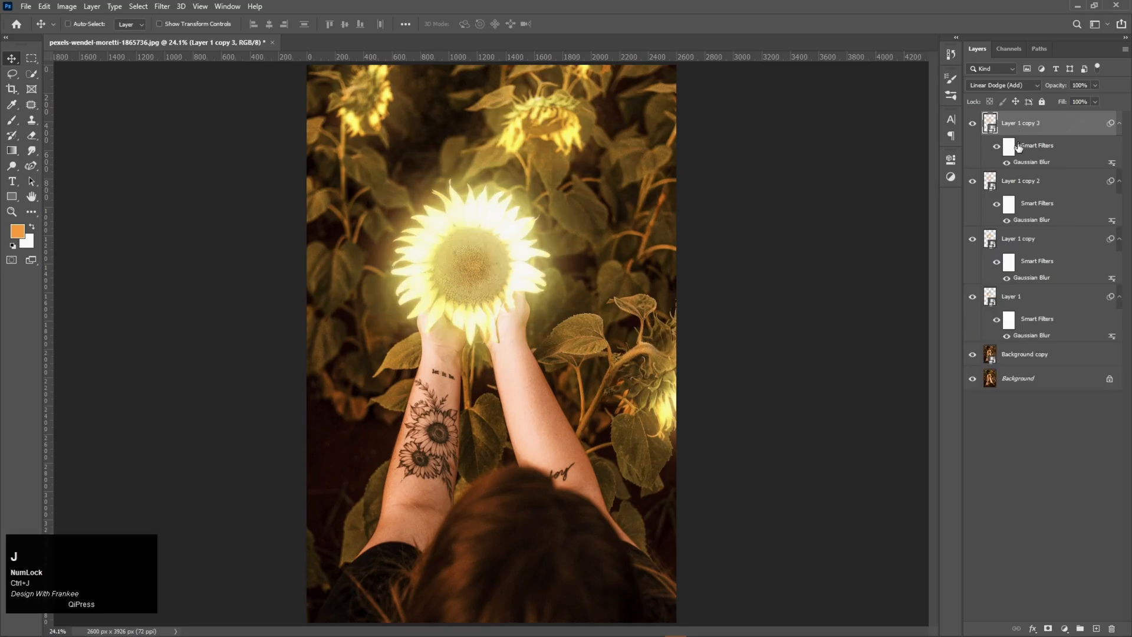
double_click(1022, 163)
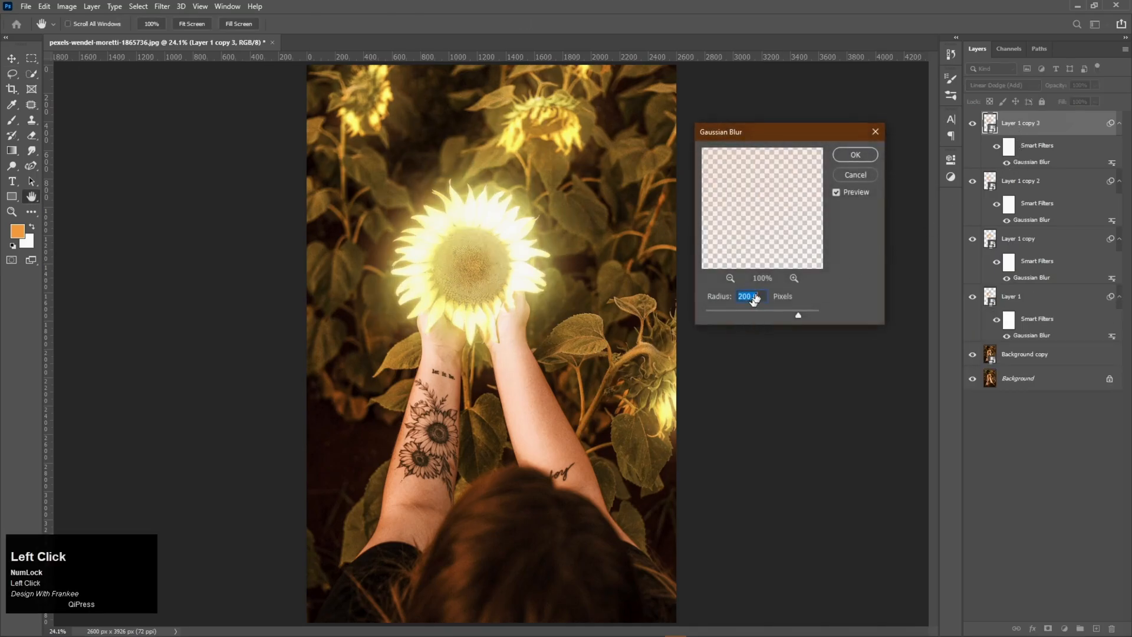
text(500)
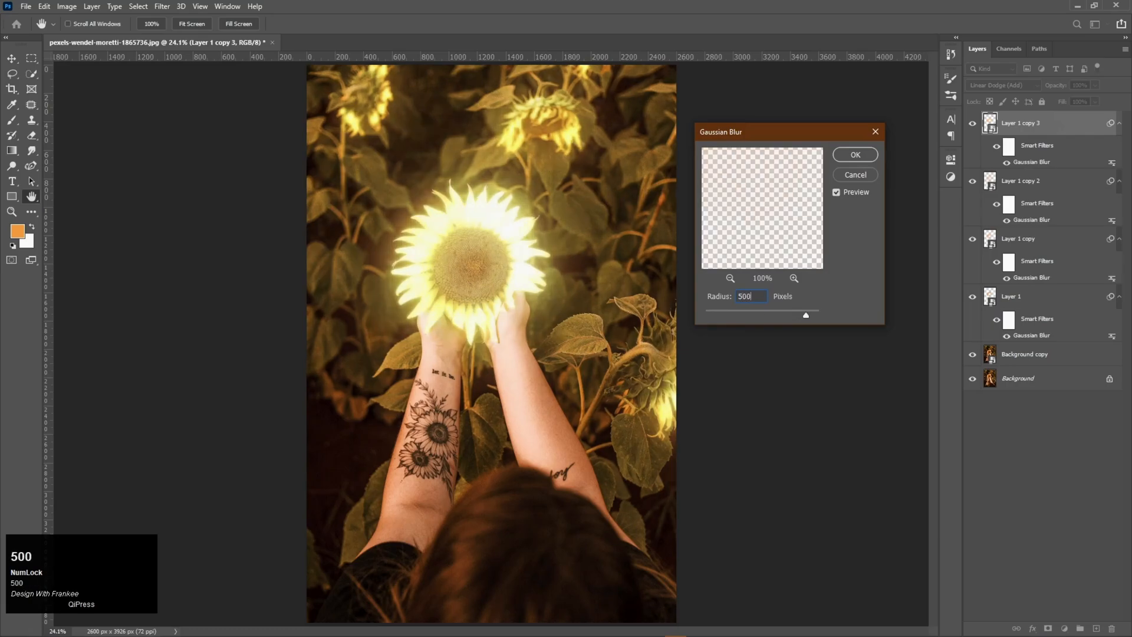
key(Return)
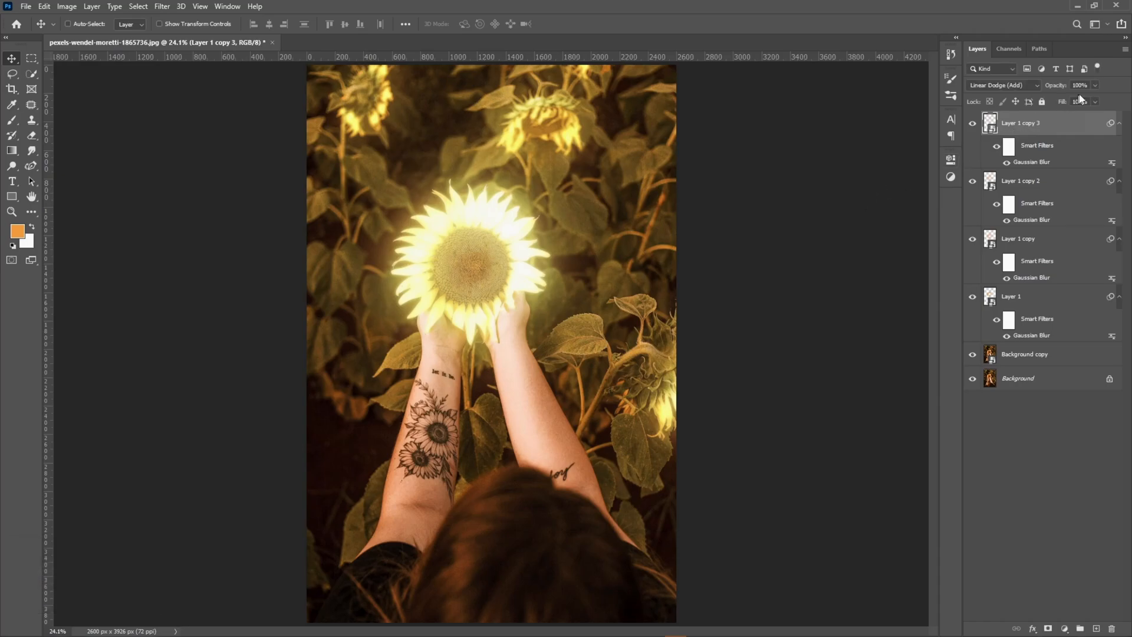
Lower the opacity of Layer 1 copy 3 to 65%
click(1094, 85)
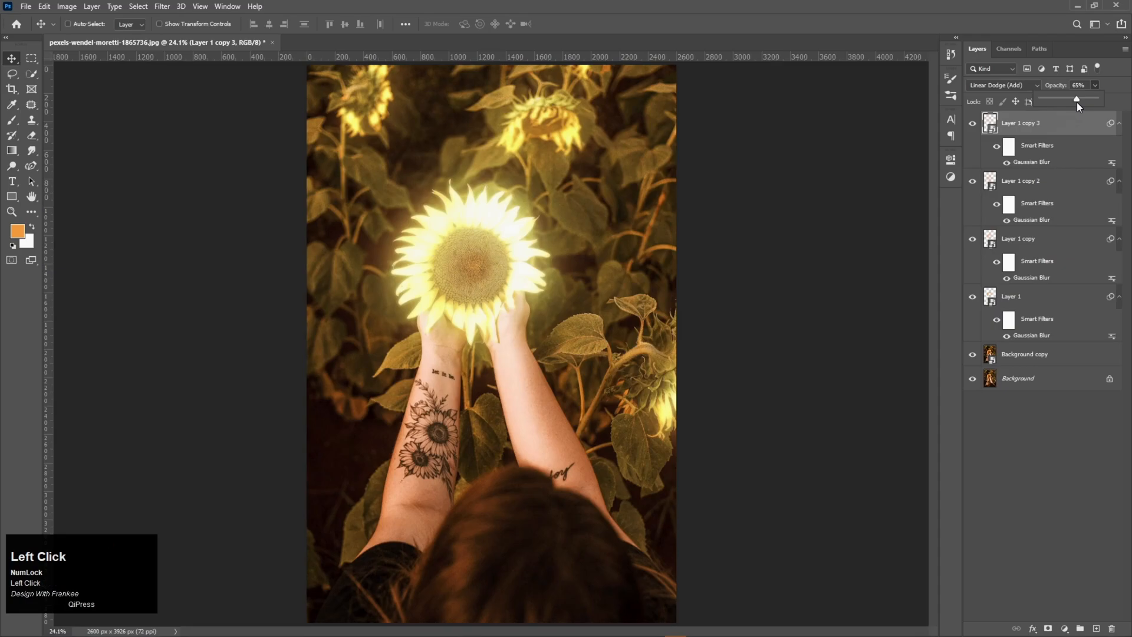
click(1055, 395)
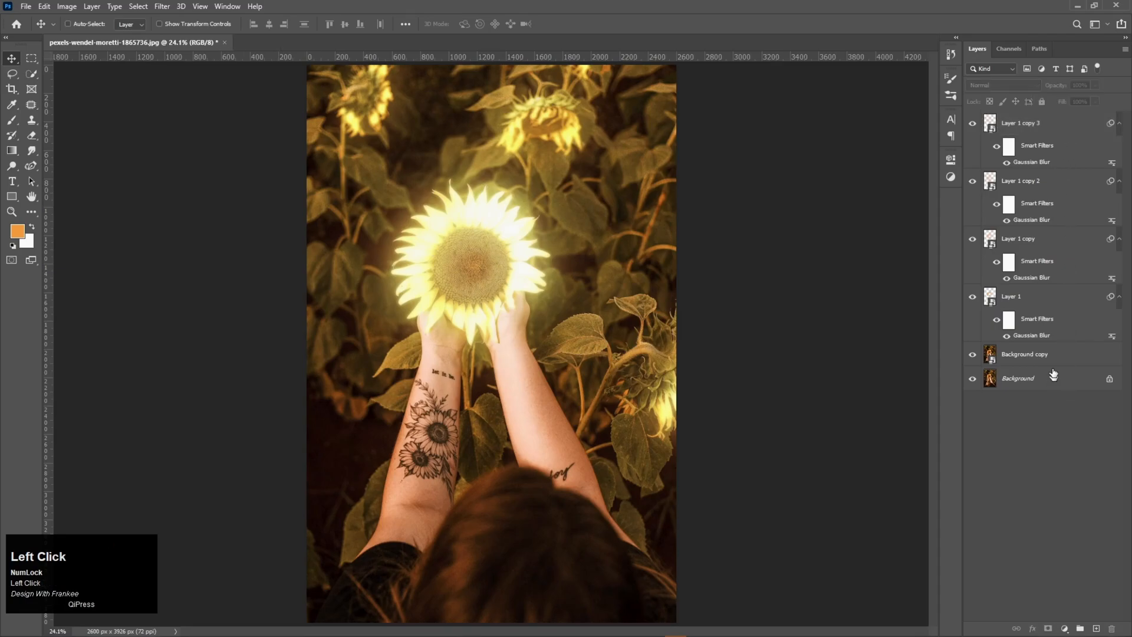
Group the four glow layers from Layer 1 through Layer 1 copy 3
click(1045, 299)
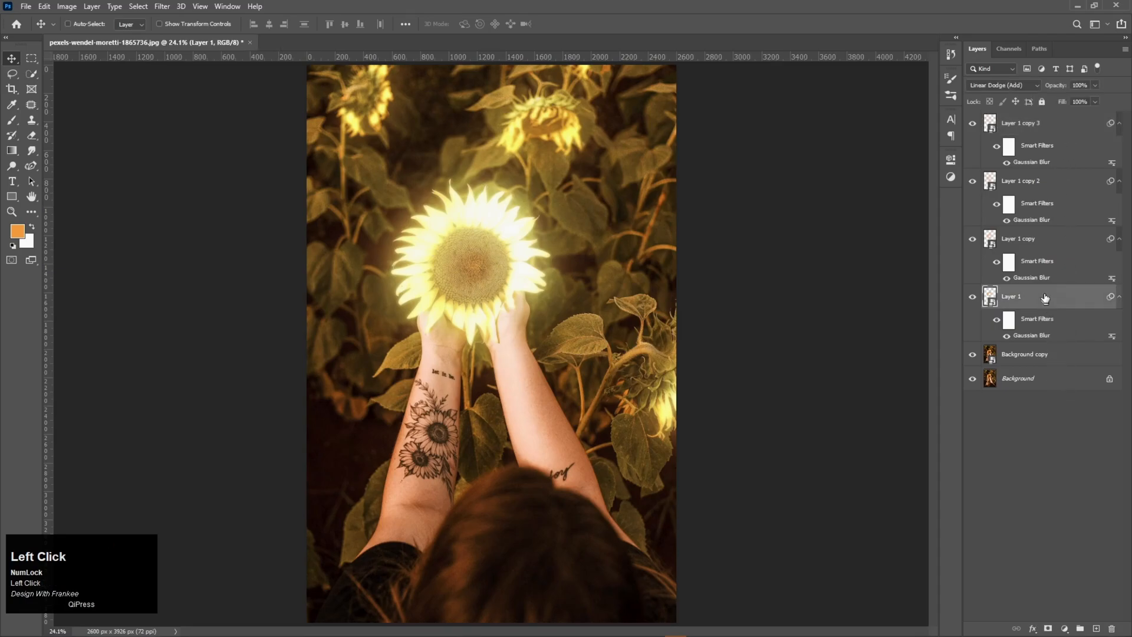
shift+click(1034, 125)
key(ctrl+g)
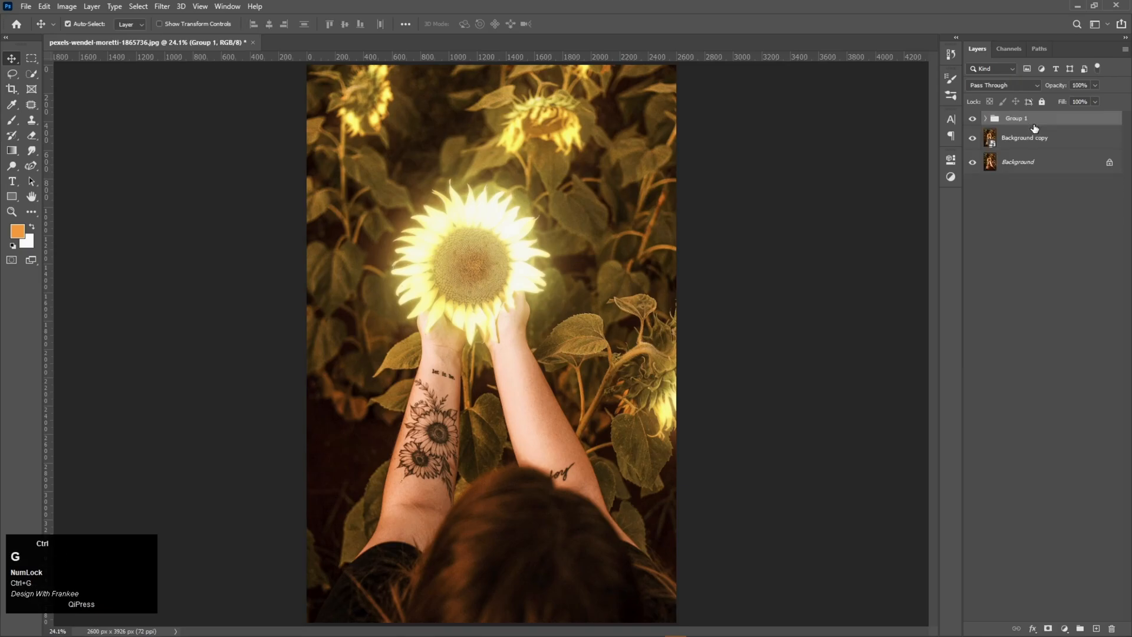
Rename the Group 1 layer group as Glow
double_click(1021, 120)
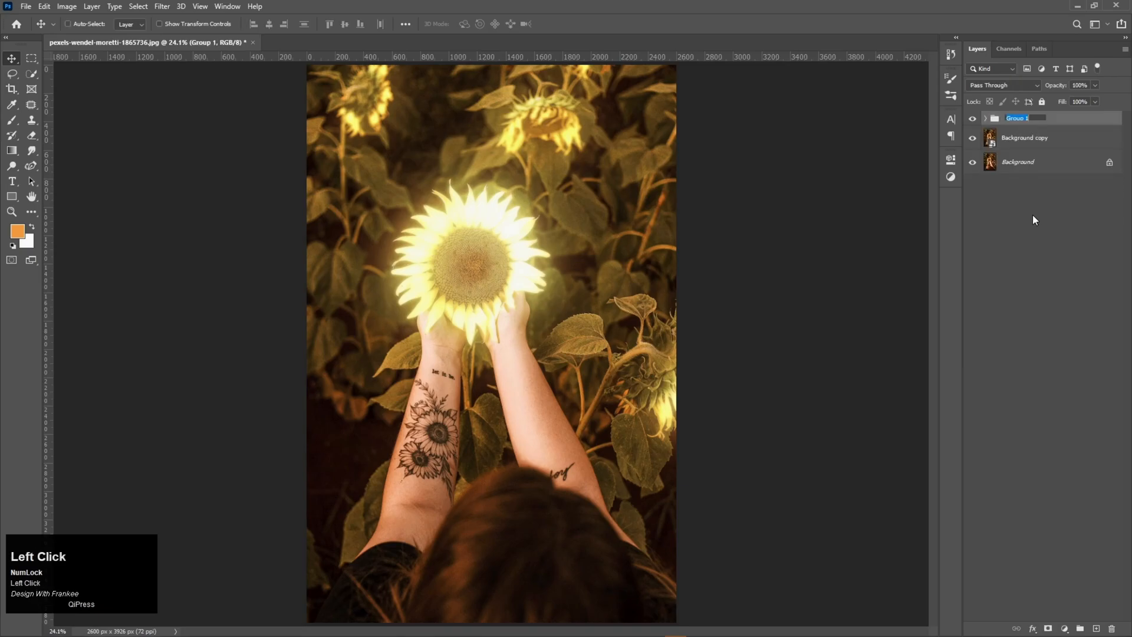
text(Glow)
key(Return)
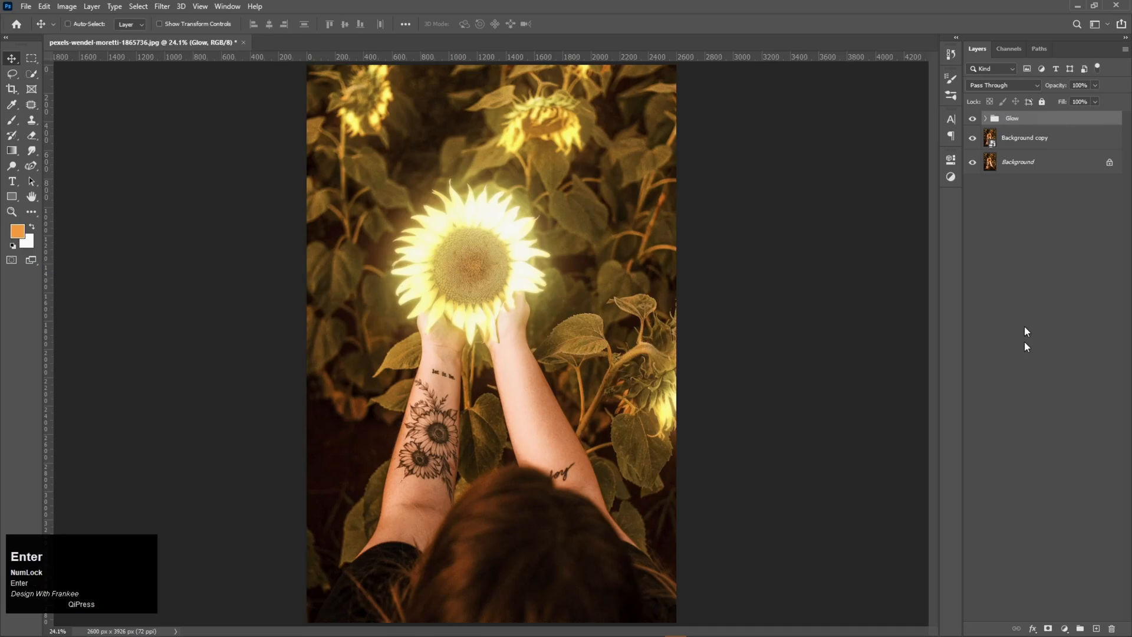
Add a Curves adjustment above the Background copy layer and lower the curve's white point to darken the photo
click(1058, 147)
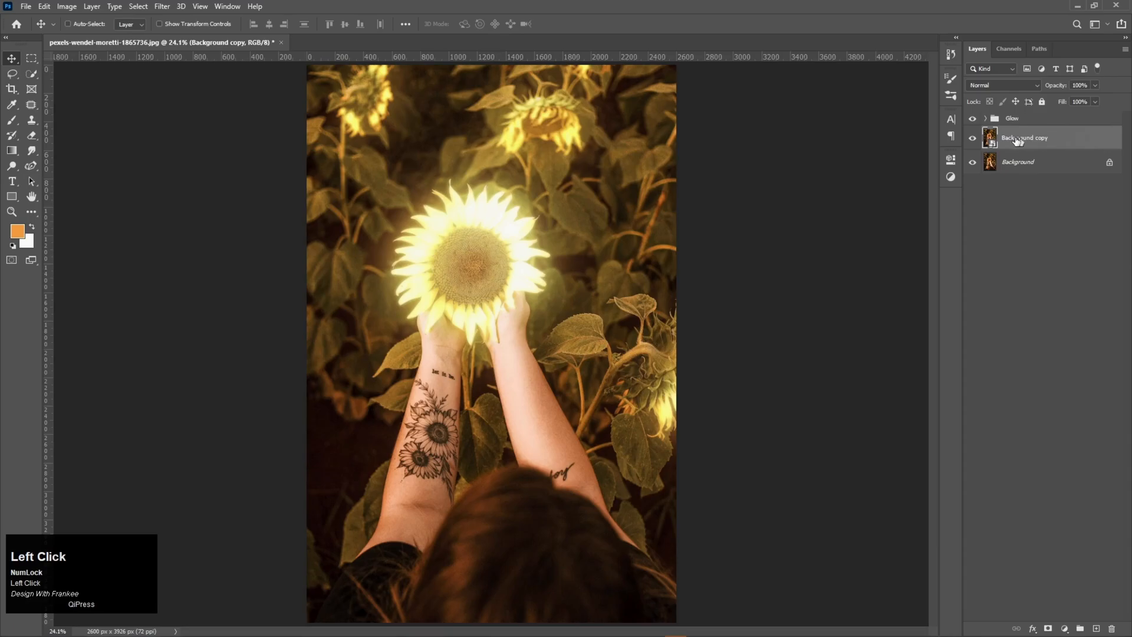
click(973, 120)
click(973, 120)
click(1065, 629)
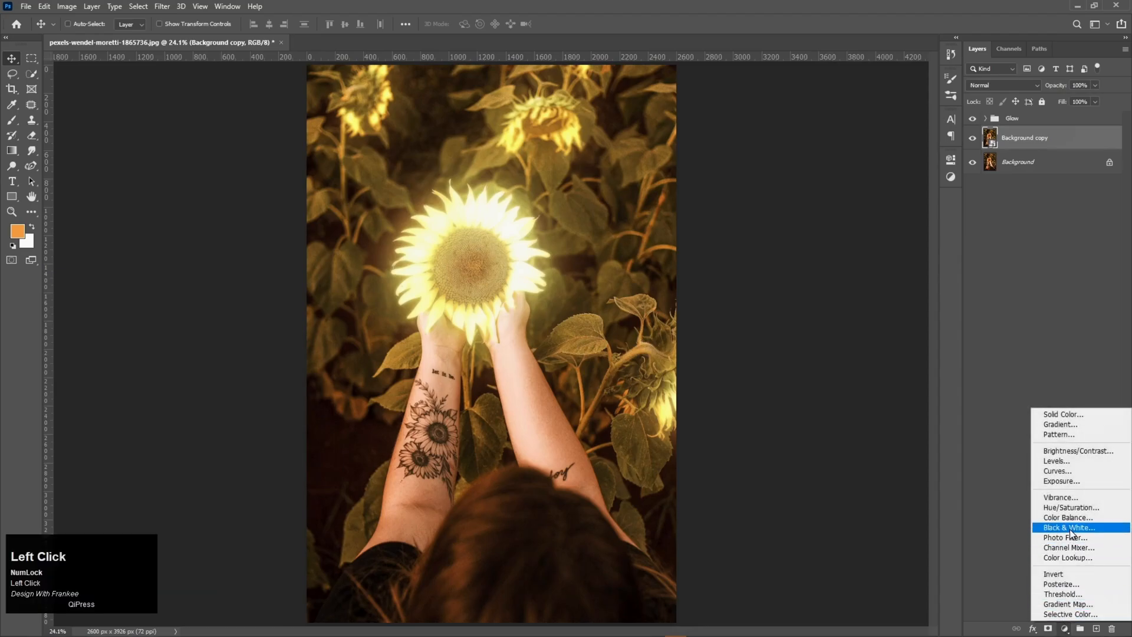
click(1058, 470)
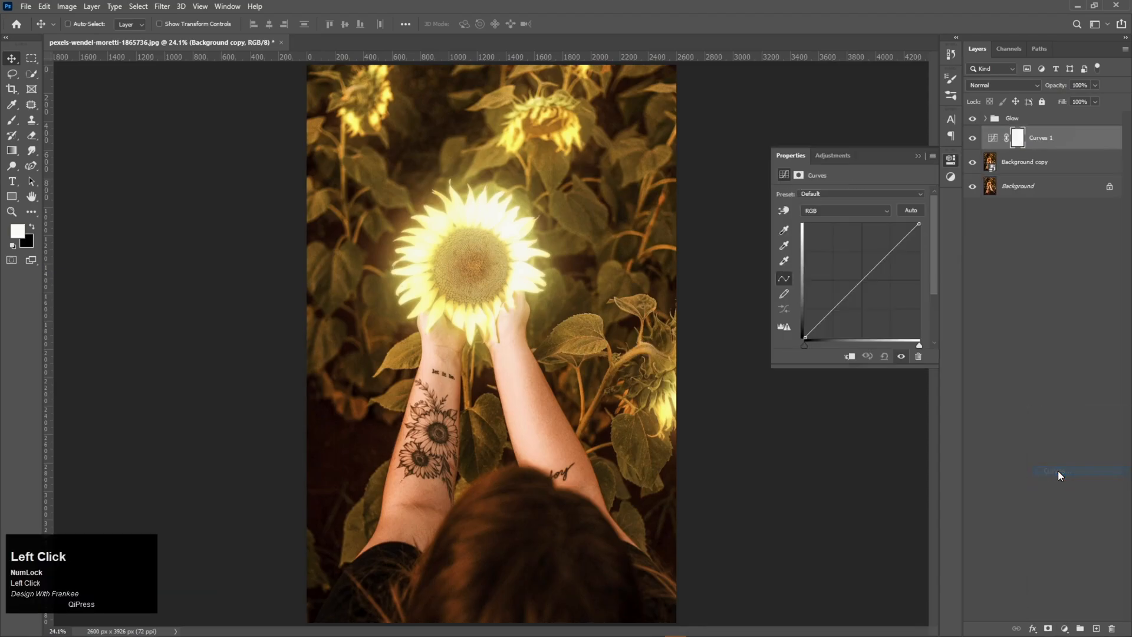
drag(917, 223, 919, 258)
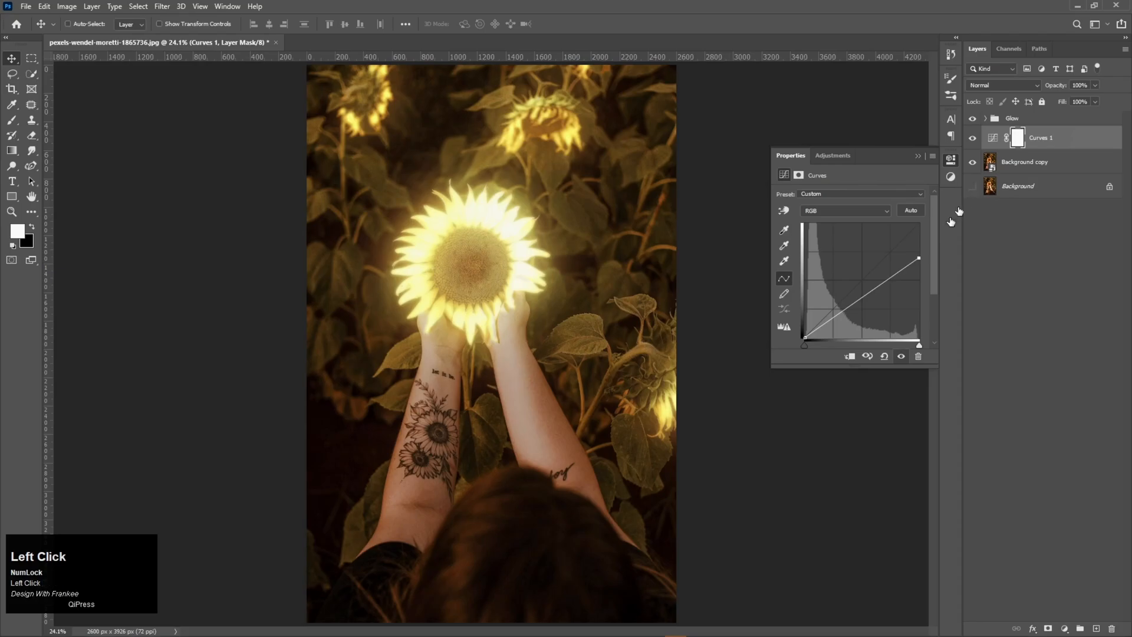
drag(920, 257, 918, 262)
Clip the Curves adjustment to the Background copy layer and lower its white point further, to around the middle of the graph
click(850, 358)
drag(918, 263, 916, 285)
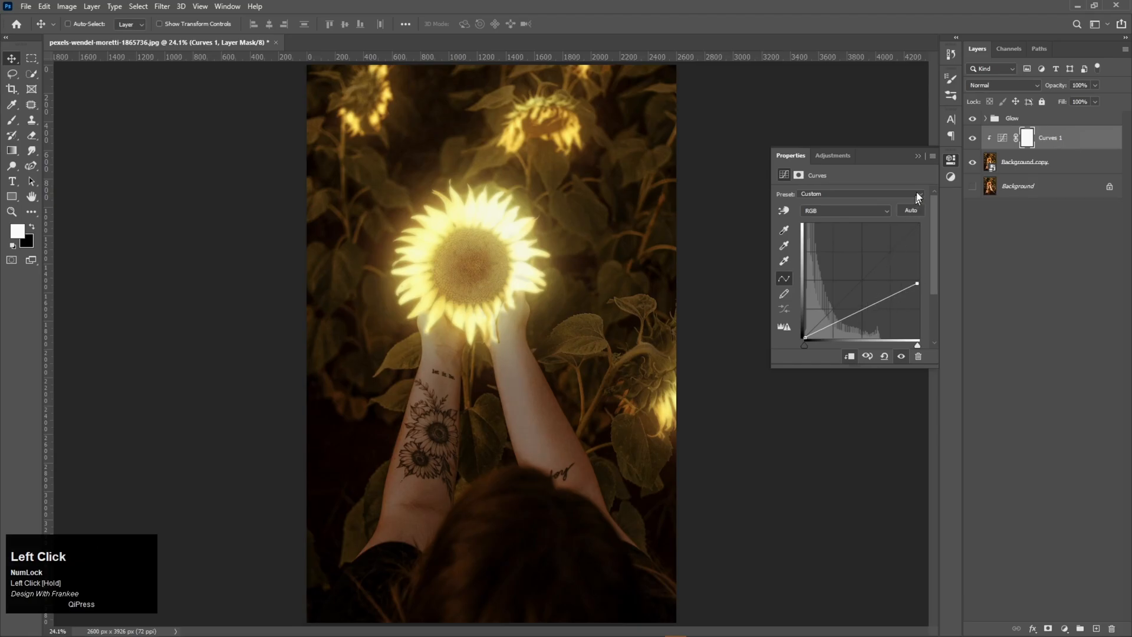
click(917, 157)
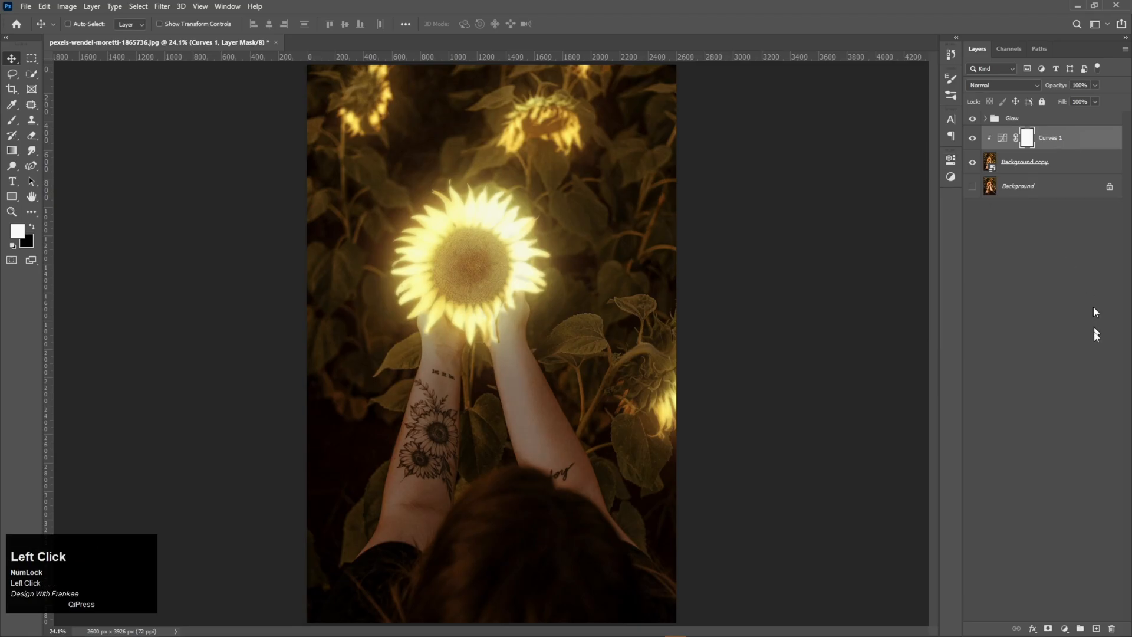
Add a Color Lookup adjustment above Curves 1 using the Moonlight.3DL lookup table
click(1065, 627)
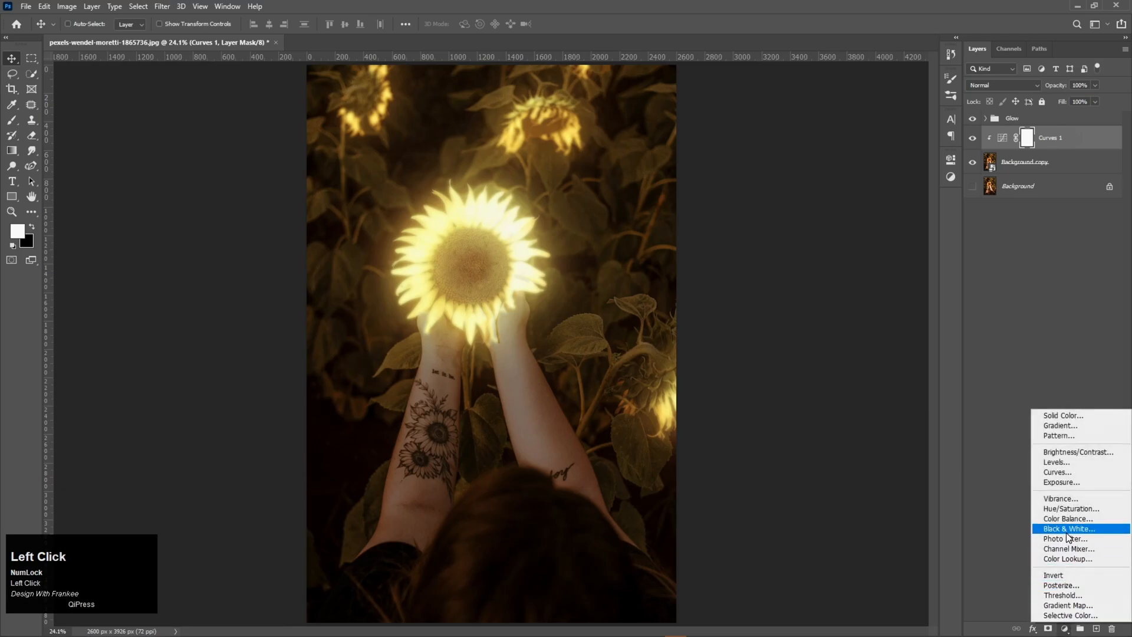
click(1069, 559)
click(872, 200)
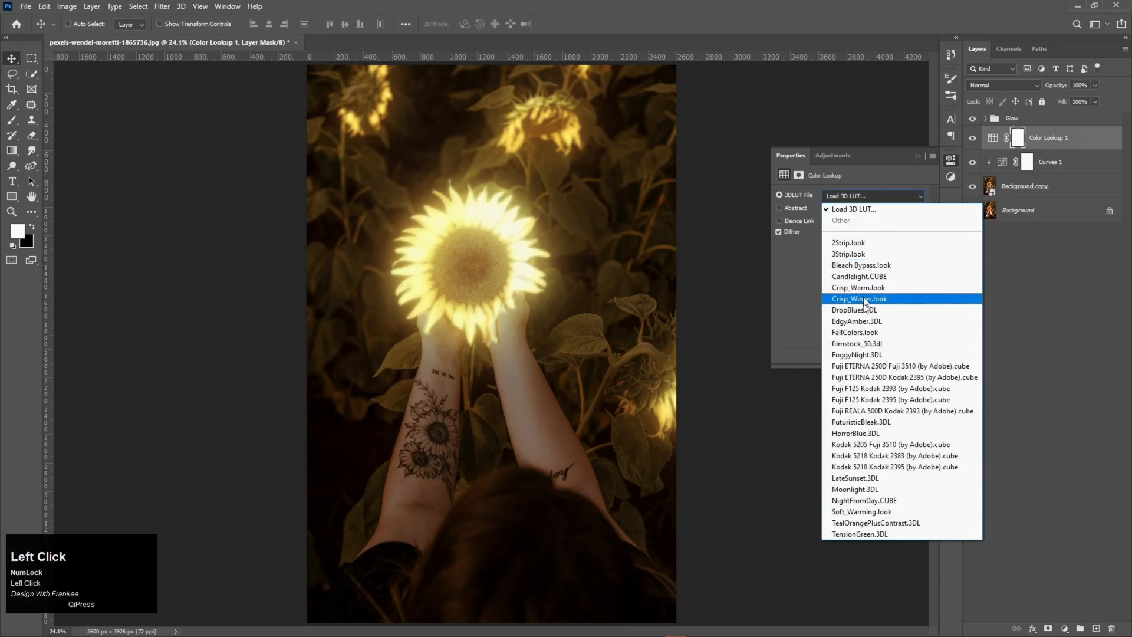
click(854, 489)
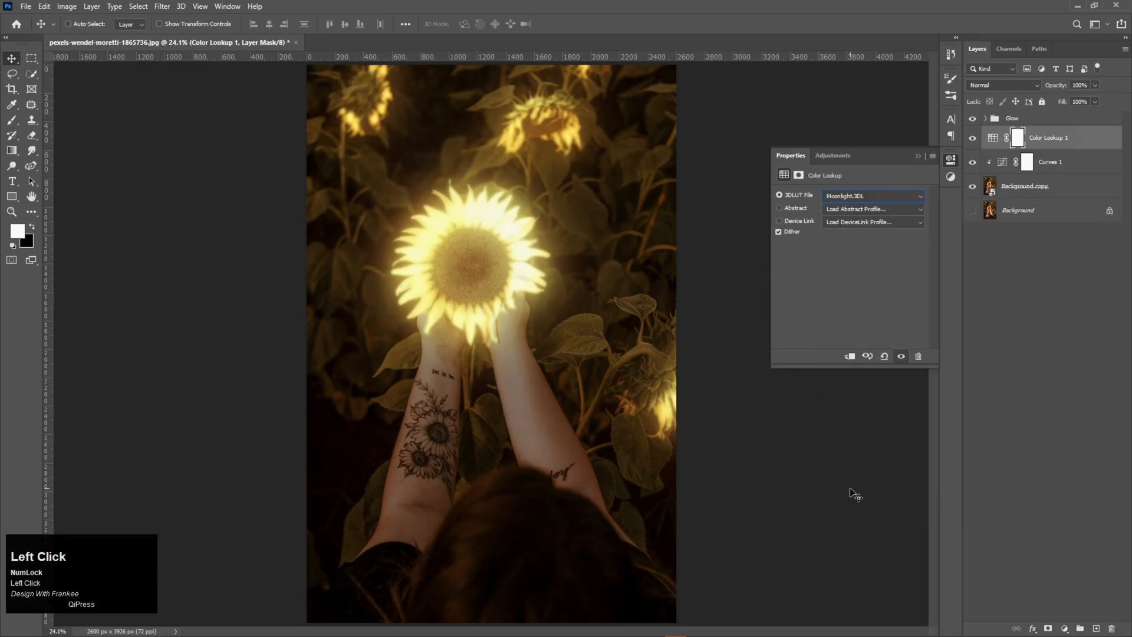
click(918, 156)
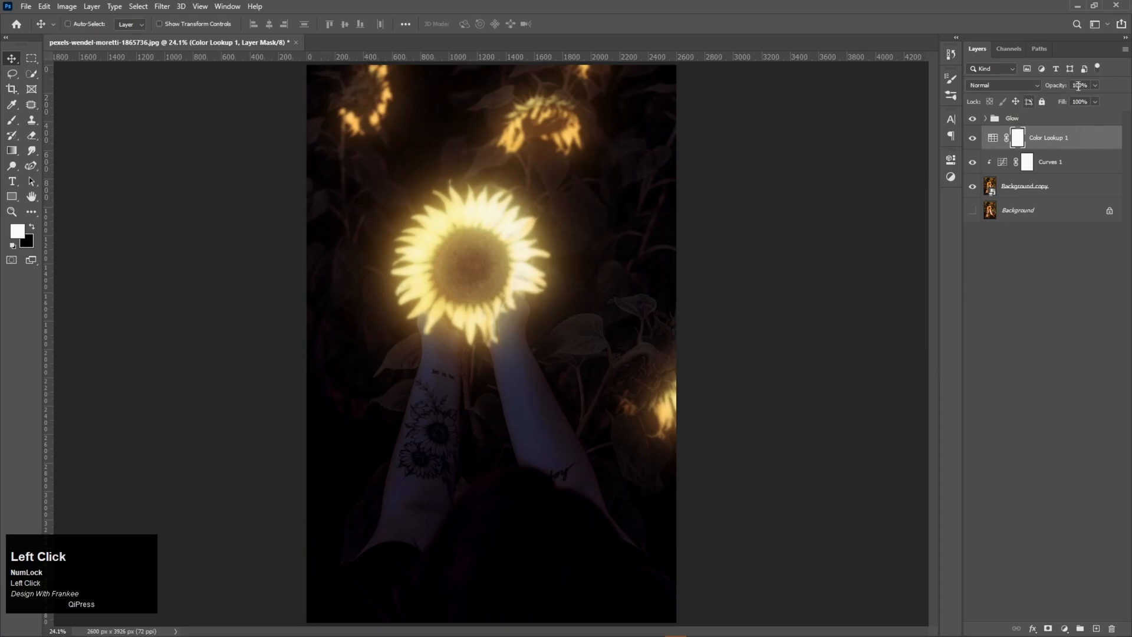
Lower the opacity of the Color Lookup 1 layer to about 50%
drag(1095, 98, 1070, 104)
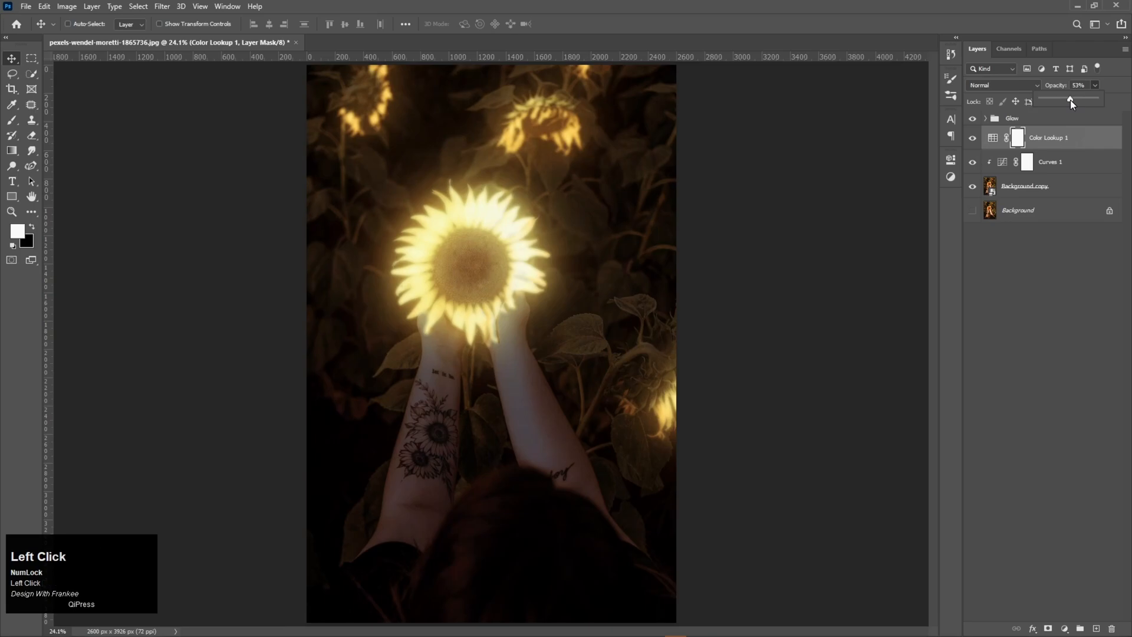
drag(1069, 101, 1068, 98)
click(1085, 261)
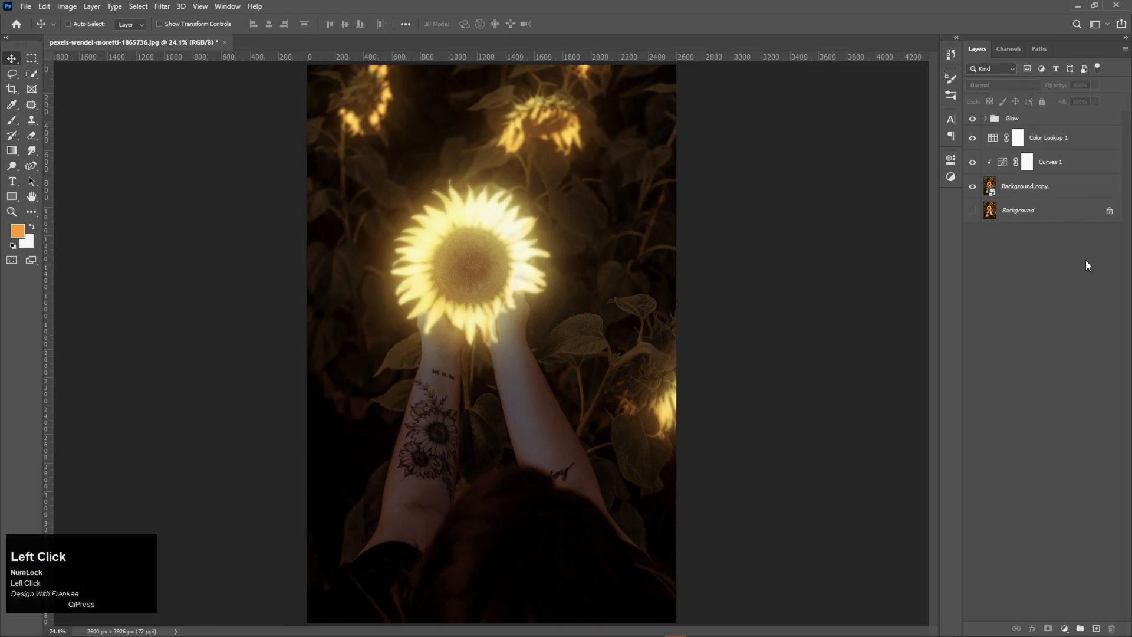
click(973, 142)
Add a Hue/Saturation adjustment clipped to the Glow group, with Hue at -3 and Saturation at +8
click(1033, 120)
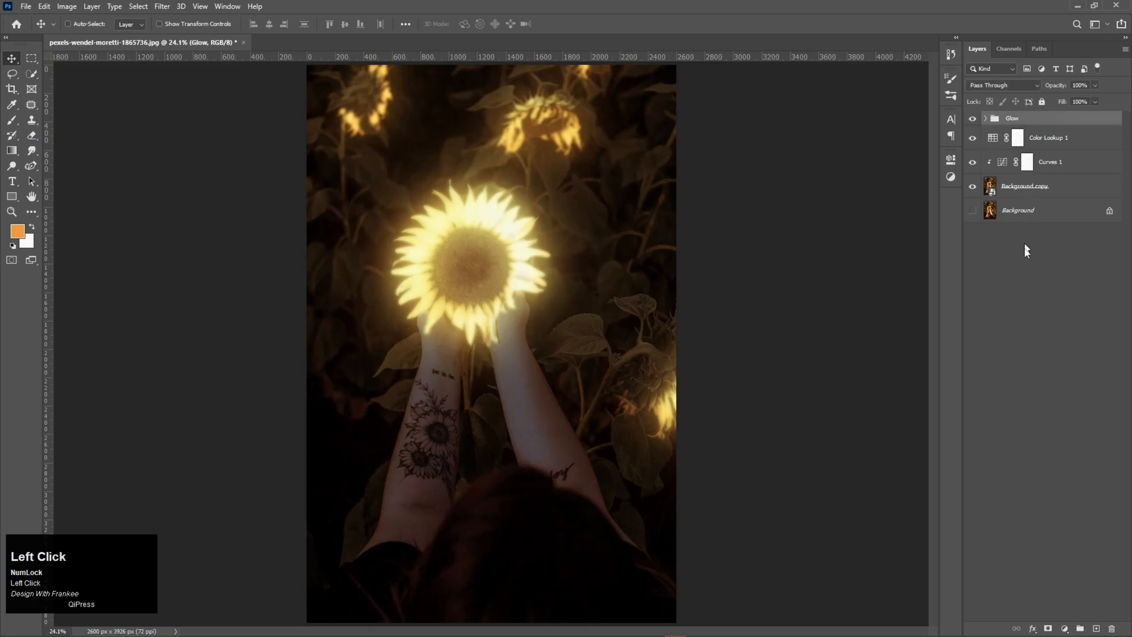
click(1065, 628)
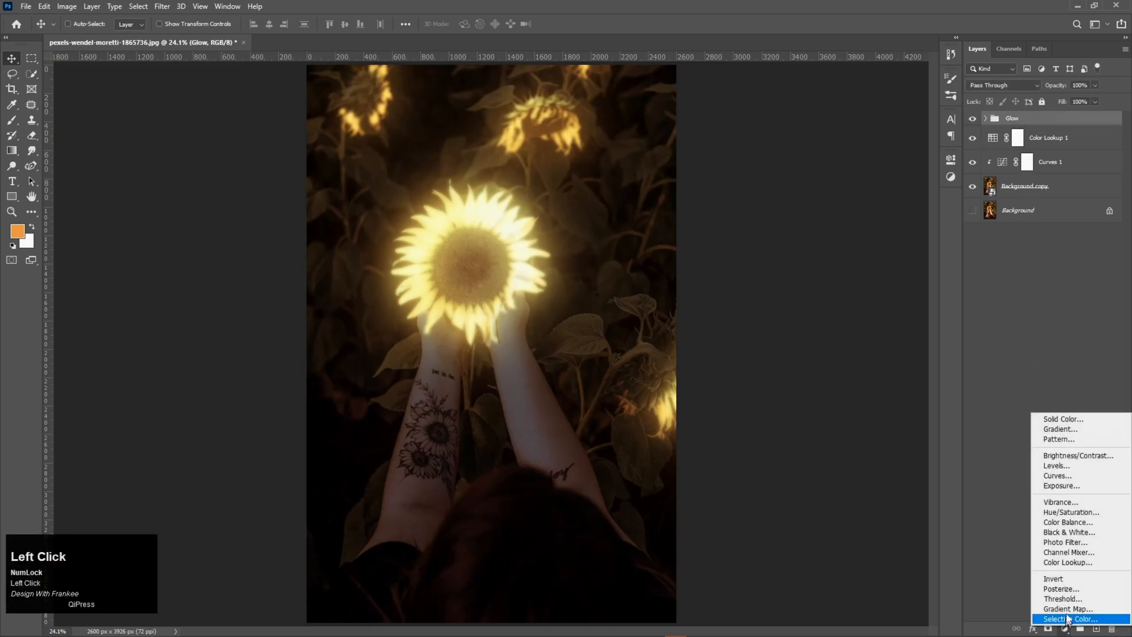
click(1070, 512)
click(849, 357)
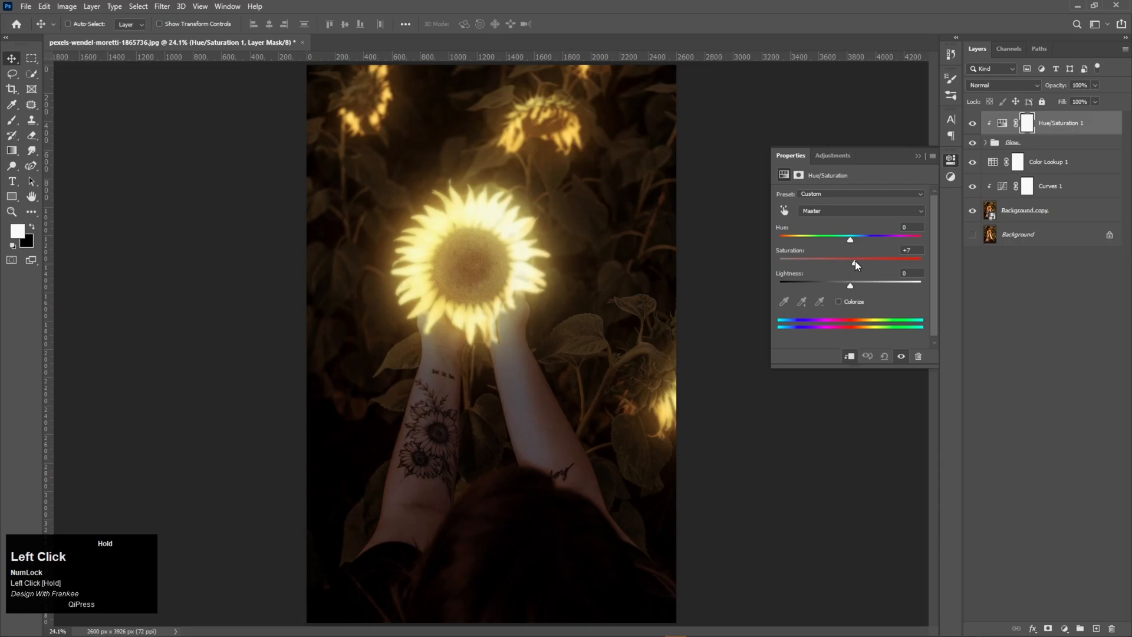
drag(855, 261, 857, 261)
drag(848, 241, 845, 241)
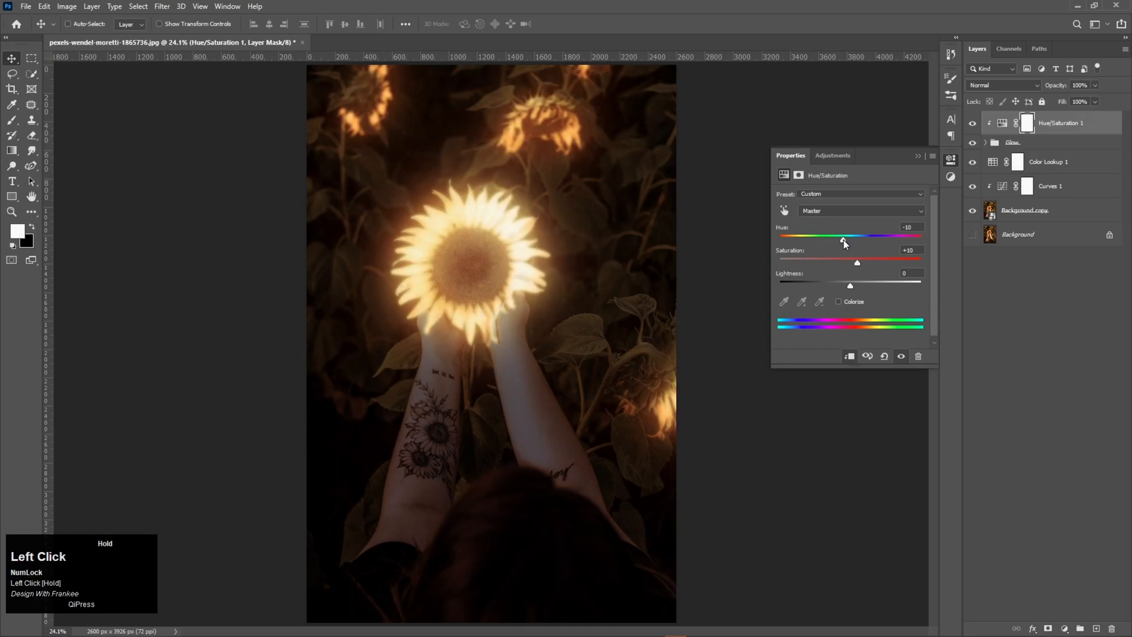
drag(843, 239, 848, 239)
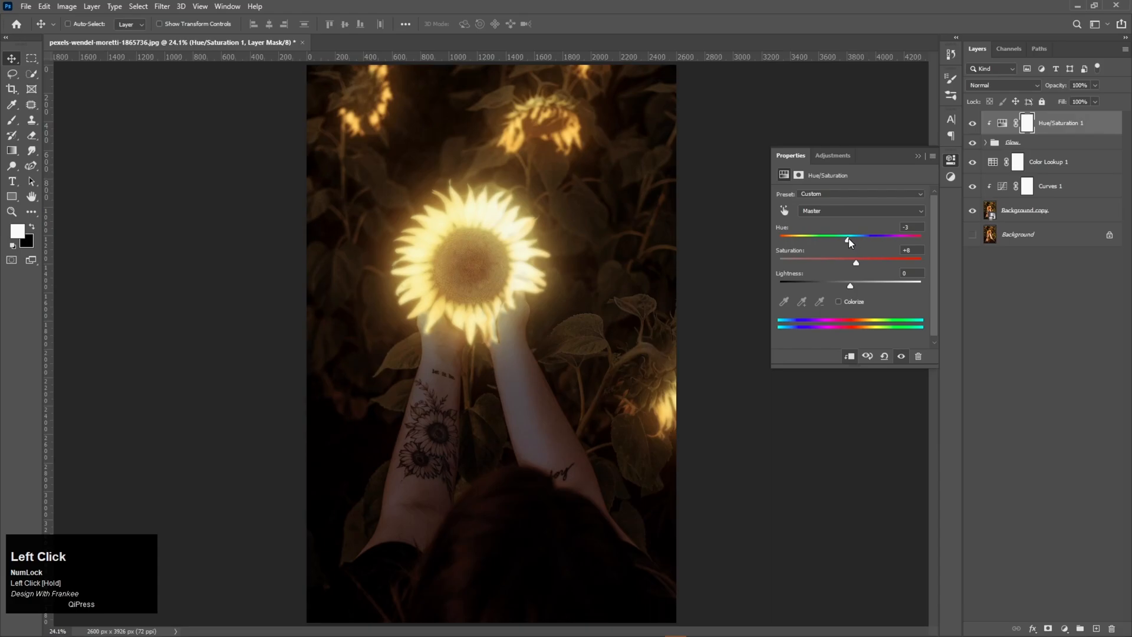
click(917, 157)
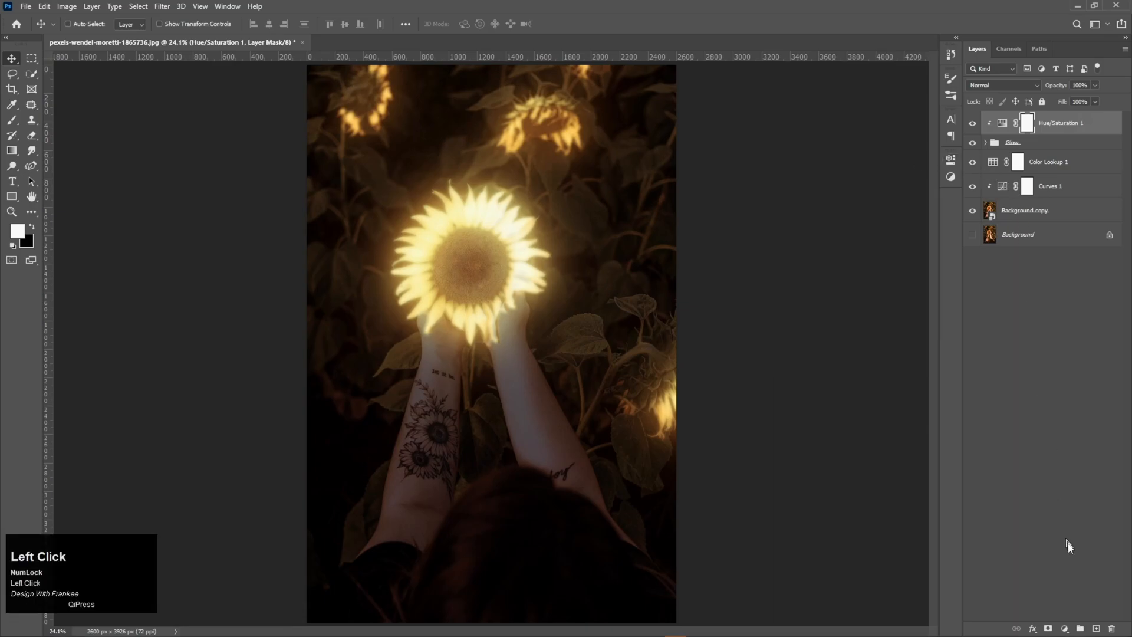
Add an orange Solid Color fill layer with colour ff9426 above the Hue/Saturation adjustment
click(1065, 628)
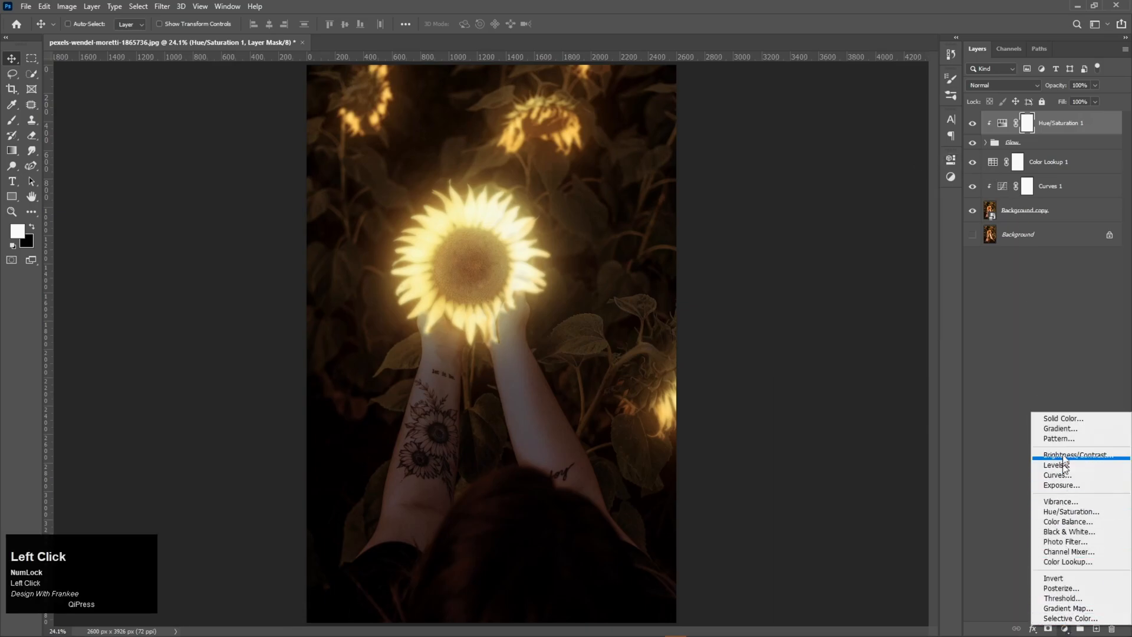
click(1060, 418)
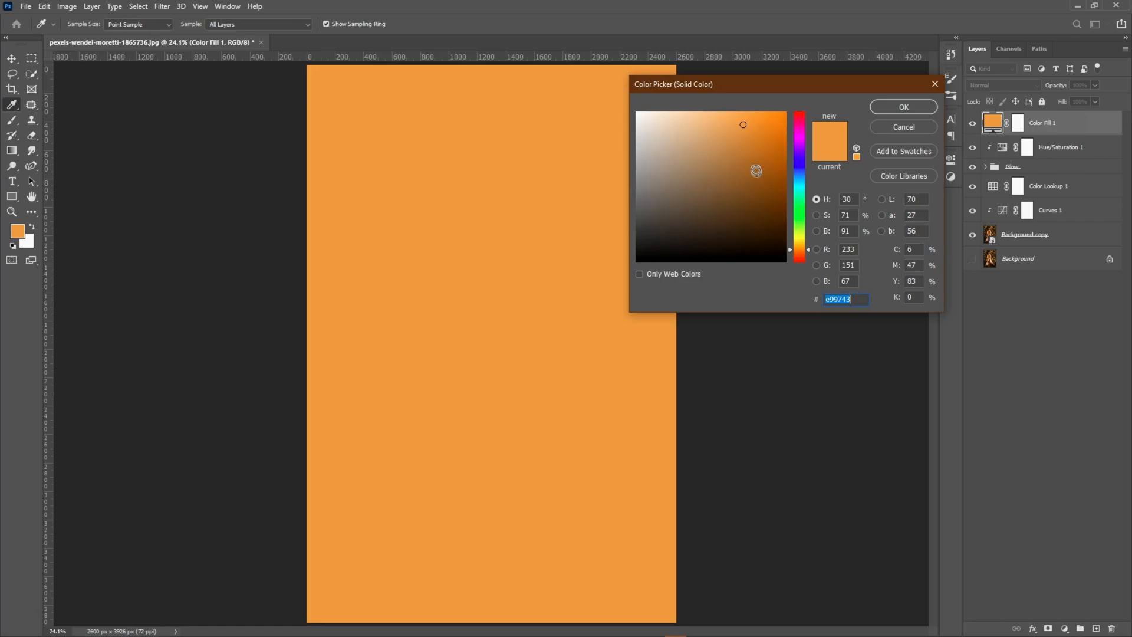
drag(744, 140, 751, 126)
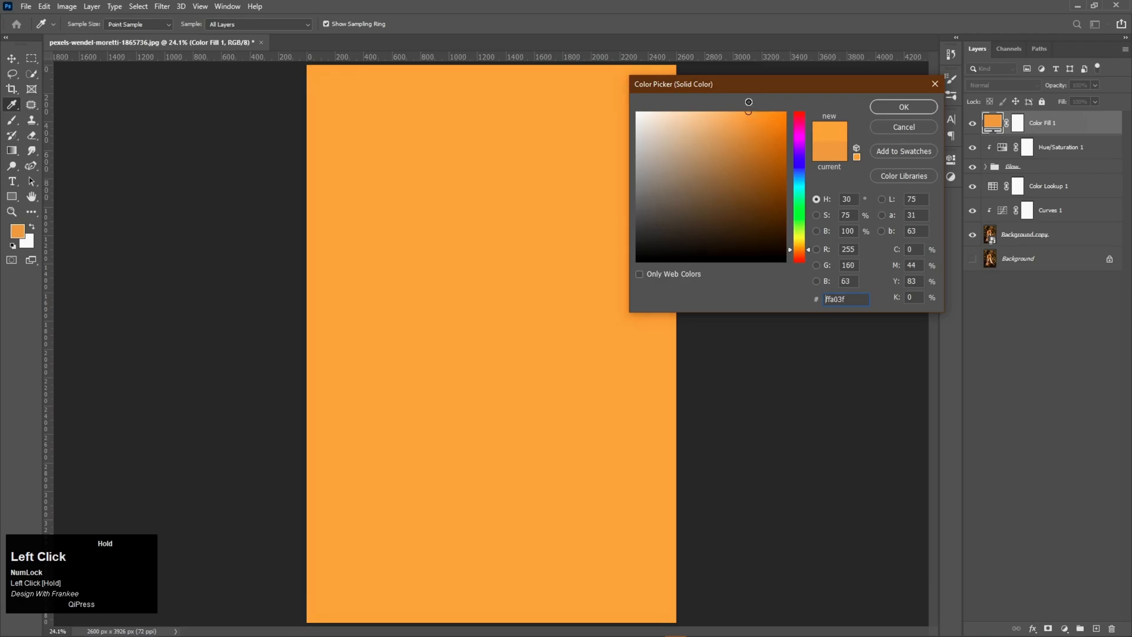
drag(761, 101, 764, 101)
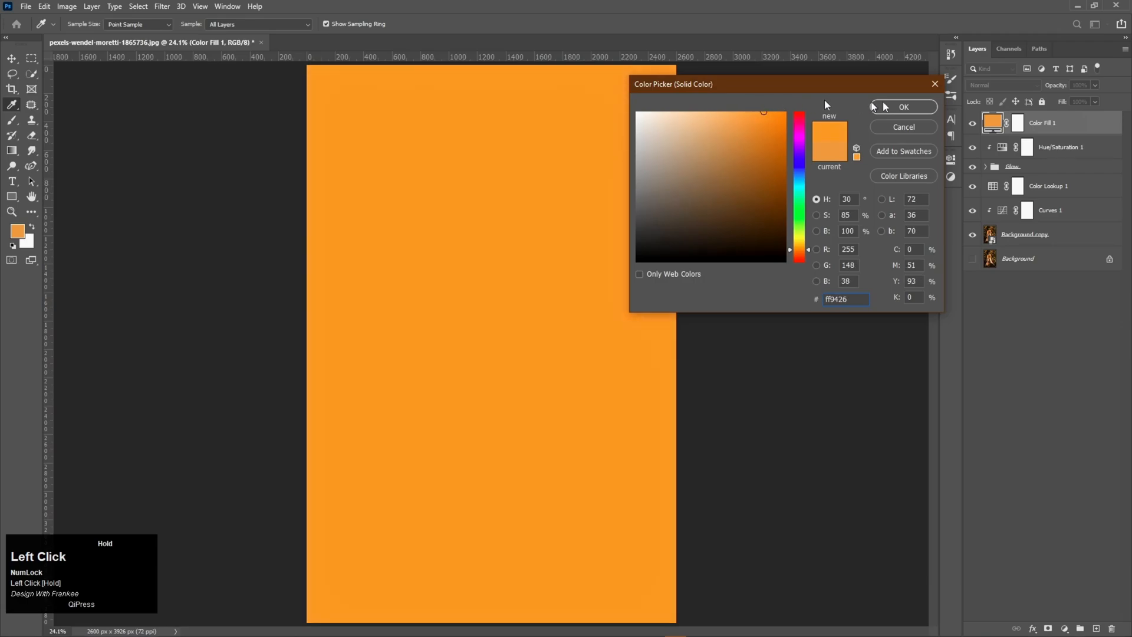
click(915, 104)
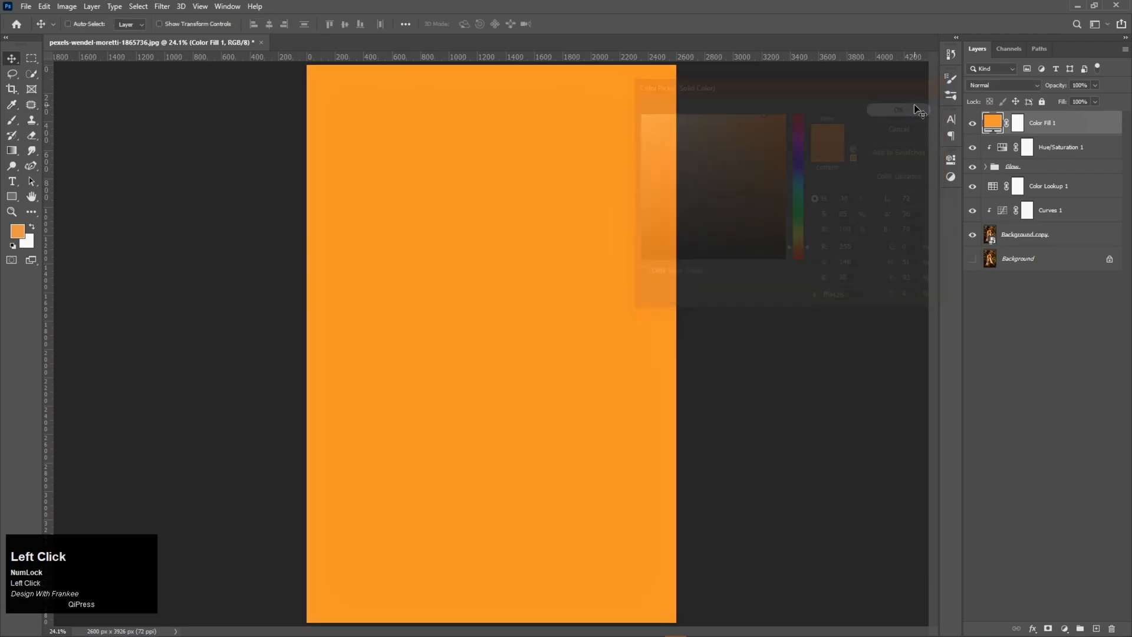
Set the Color Fill 1 layer's blend mode to Soft Light and invert its layer mask to black
click(997, 86)
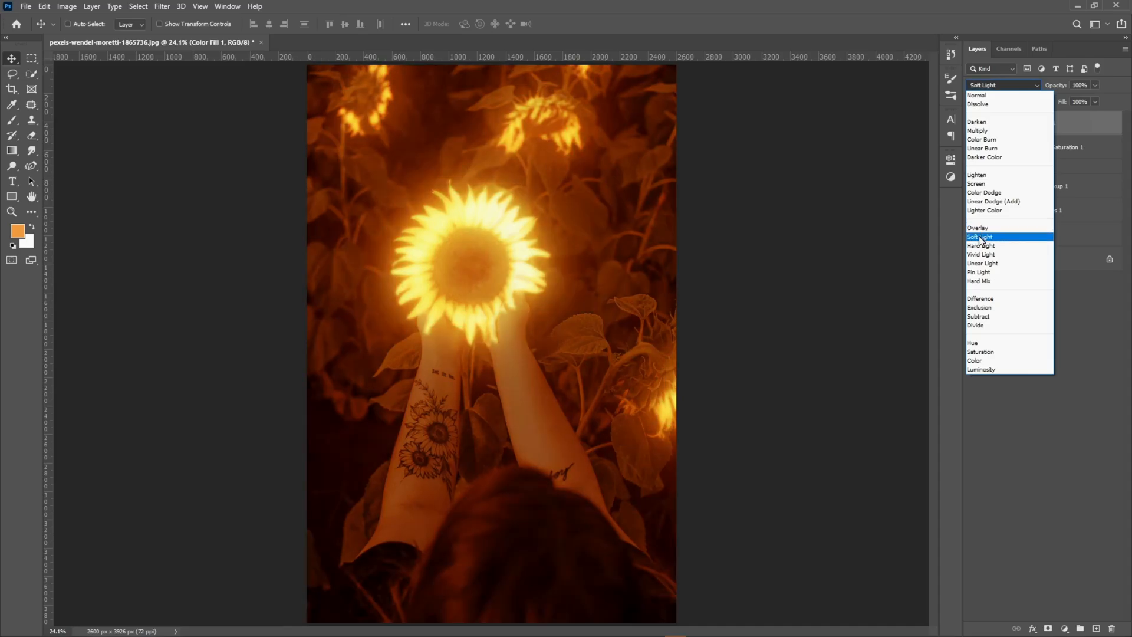
click(981, 237)
key(ctrl+i)
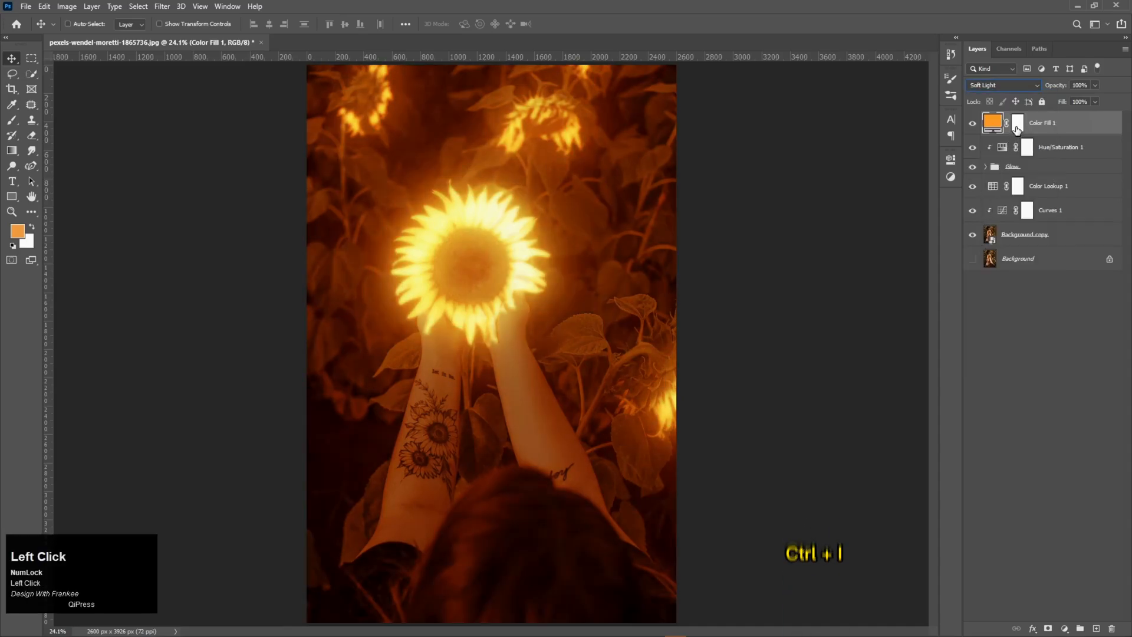
click(1018, 122)
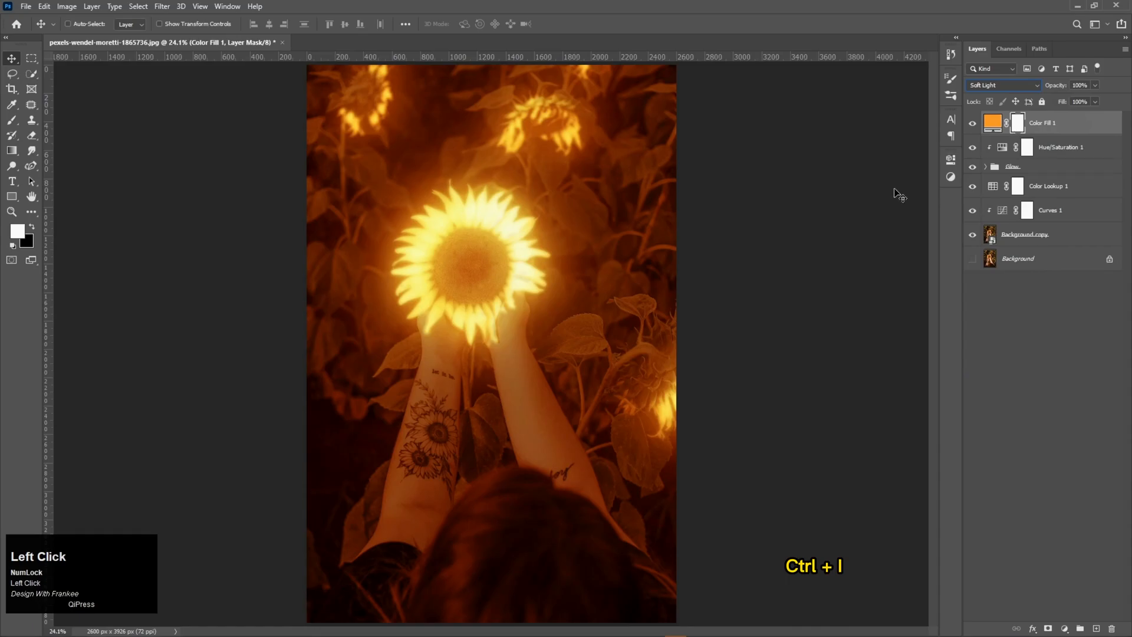
key(ctrl+i)
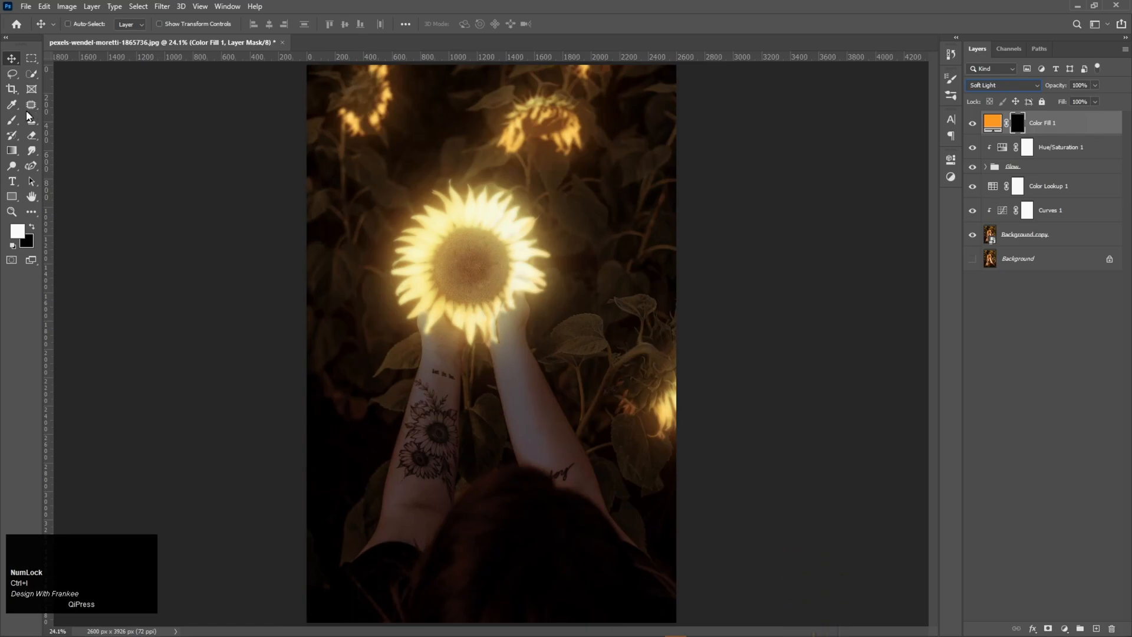
Set up the Brush tool with 17% opacity and the first General Brushes preset, a soft brush with 0% hardness
right_click(6, 124)
click(36, 121)
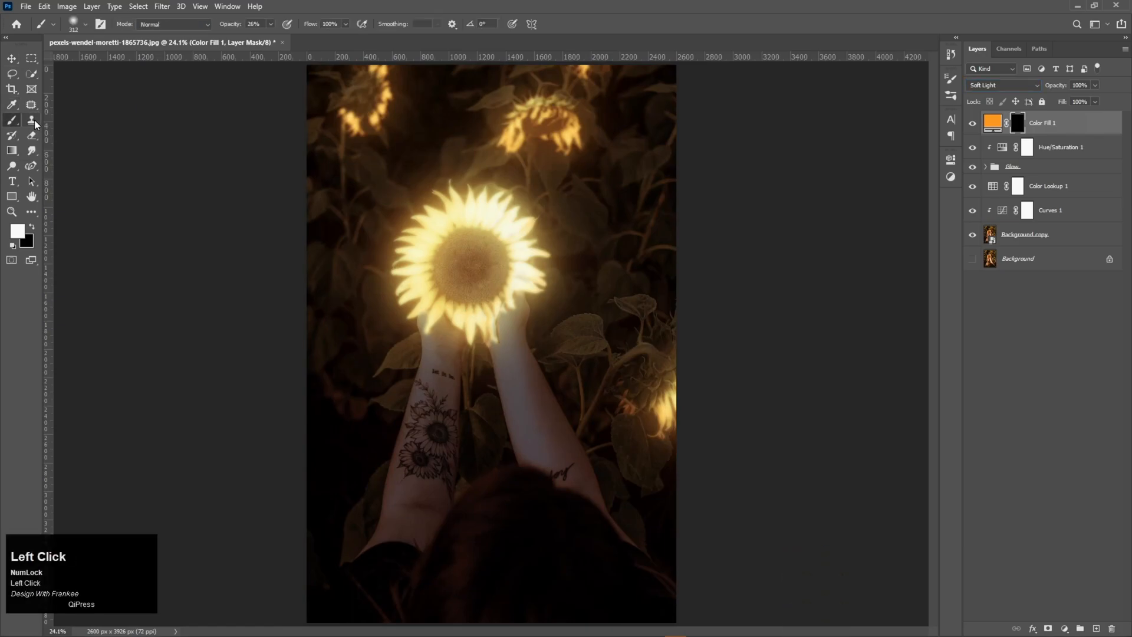
click(271, 25)
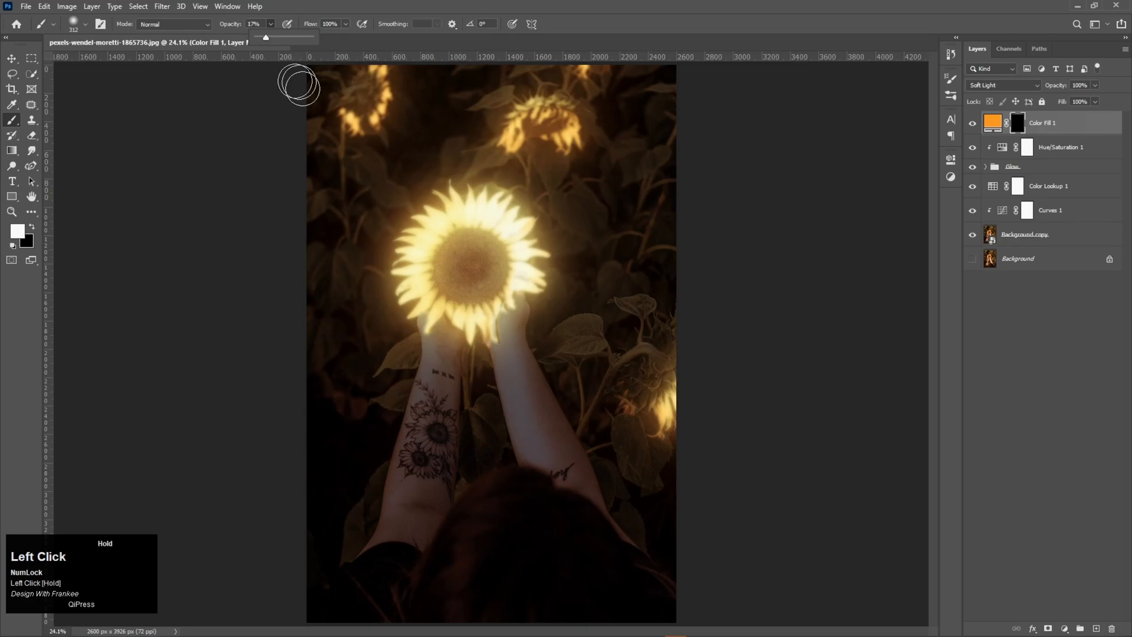
right_click(417, 213)
double_click(471, 312)
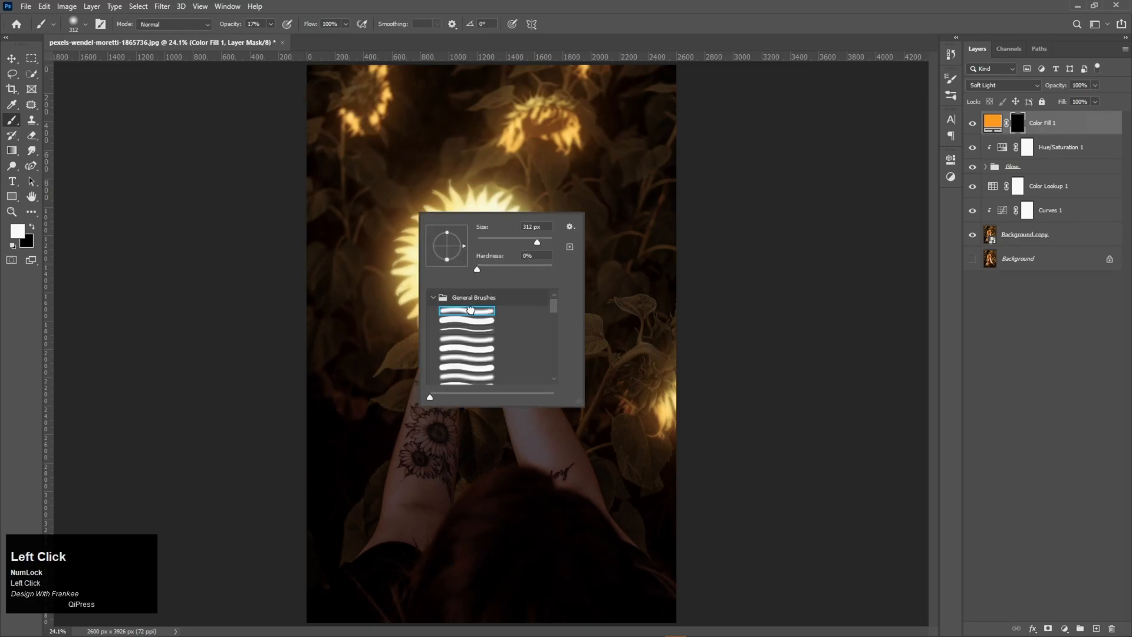
Paint soft orange light on the Color Fill 1 mask over the tattooed forearm and the hand beneath the sunflower
scroll(485, 343, up, 2)
scroll(485, 343, up, 1)
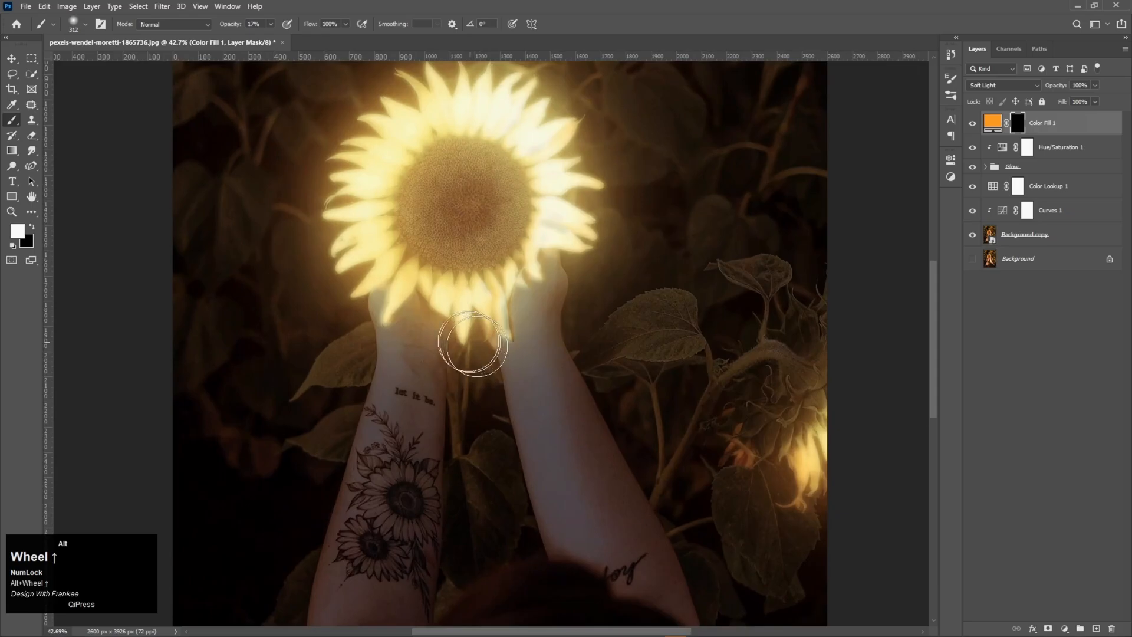
drag(467, 341, 519, 354)
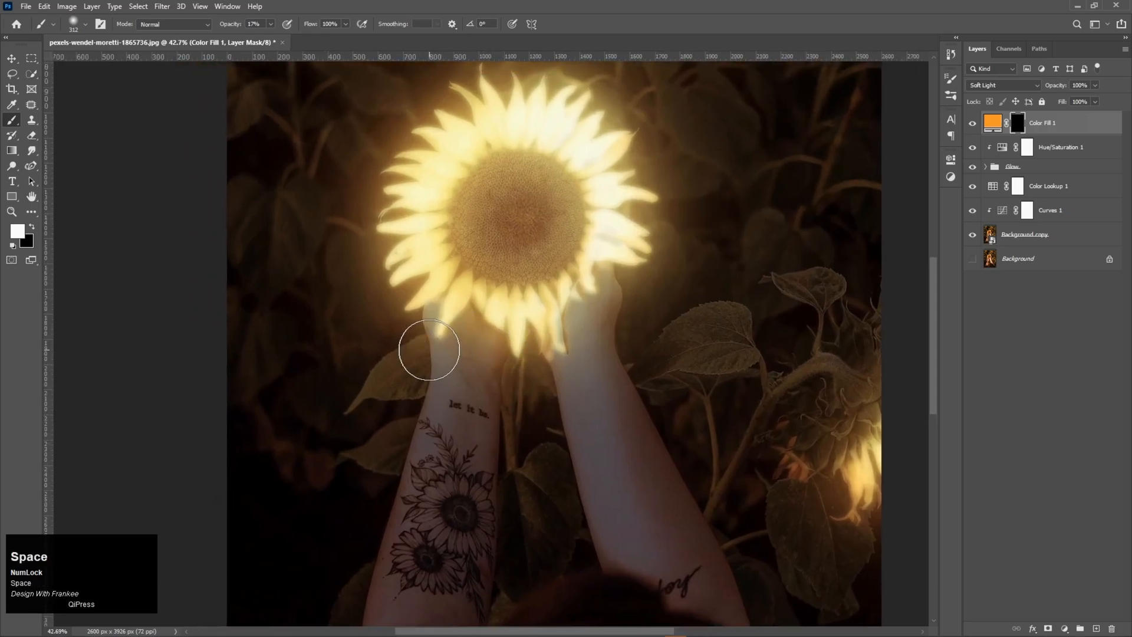
alt+right_click(432, 340)
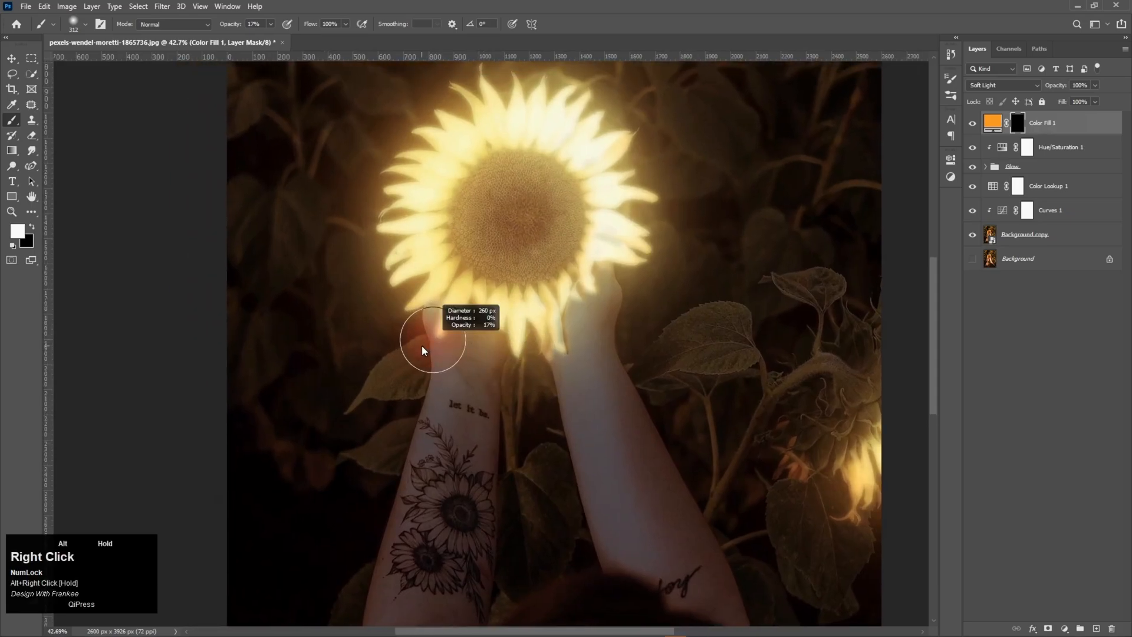
alt+right_click(407, 333)
mouse_move(425, 329)
mouse_down()
mouse_move(414, 436)
mouse_move(374, 555)
mouse_move(408, 362)
mouse_move(373, 538)
mouse_move(505, 371)
mouse_move(473, 596)
mouse_move(480, 495)
mouse_move(494, 516)
mouse_move(497, 412)
mouse_up()
mouse_move(502, 313)
mouse_down()
mouse_move(505, 286)
mouse_move(472, 492)
mouse_move(415, 257)
mouse_move(425, 227)
mouse_move(416, 346)
mouse_move(378, 516)
mouse_move(476, 313)
mouse_move(464, 329)
mouse_move(555, 232)
mouse_move(581, 414)
mouse_move(604, 219)
mouse_move(709, 426)
mouse_move(646, 278)
mouse_move(665, 214)
mouse_move(744, 185)
mouse_move(716, 179)
mouse_move(666, 203)
mouse_move(610, 257)
mouse_move(547, 281)
mouse_move(562, 279)
mouse_move(500, 308)
mouse_up()
Resize the brush to 183 px and paint orange light along the untattooed arm, the hands and the nearby leaves
alt+right_click(562, 276)
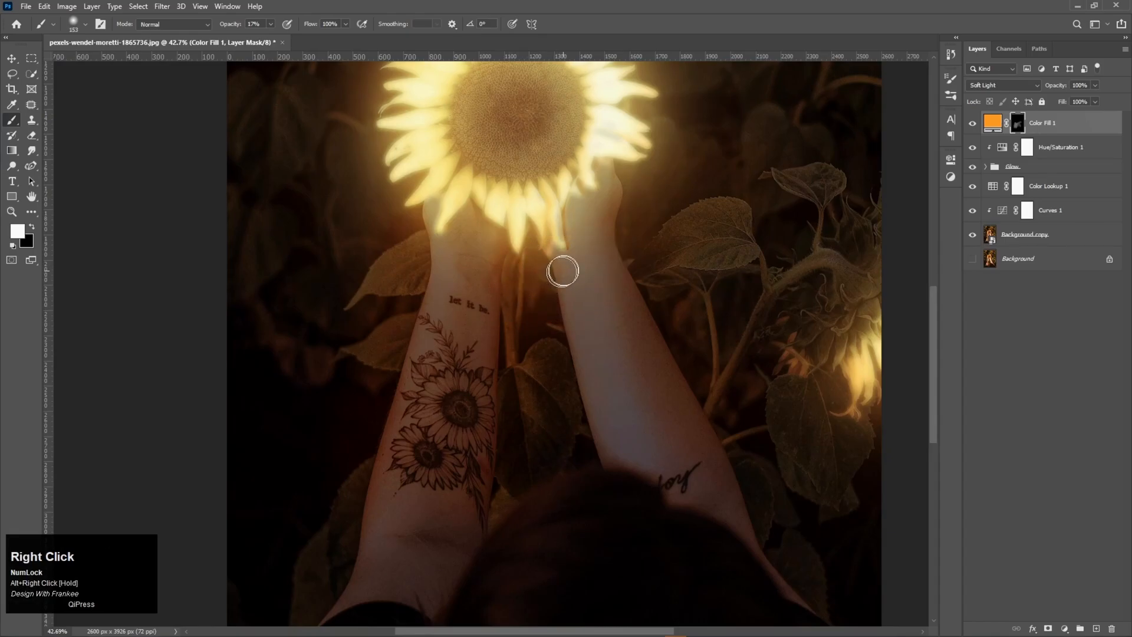
mouse_move(602, 463)
mouse_down()
mouse_move(548, 258)
mouse_move(624, 240)
mouse_move(657, 316)
mouse_move(613, 236)
mouse_move(457, 227)
mouse_move(440, 215)
mouse_move(414, 233)
mouse_move(430, 221)
mouse_up()
mouse_move(415, 182)
mouse_down()
mouse_move(430, 239)
mouse_move(411, 193)
mouse_move(420, 244)
mouse_move(414, 207)
mouse_move(433, 230)
mouse_move(424, 195)
mouse_move(427, 227)
mouse_move(423, 200)
mouse_move(446, 203)
mouse_up()
drag(450, 201, 431, 262)
mouse_move(620, 243)
mouse_down()
mouse_move(627, 201)
mouse_move(619, 210)
mouse_move(637, 196)
mouse_move(620, 232)
mouse_move(642, 194)
mouse_up()
Paint orange light with a 279 px brush around the central sunflower, the upper background flowers and the drooping flower beside the arm
key(space)
drag(478, 178, 560, 389)
mouse_move(435, 162)
mouse_down()
mouse_move(405, 168)
mouse_move(438, 220)
mouse_move(409, 172)
mouse_move(447, 150)
mouse_up()
key(space)
drag(670, 184, 582, 212)
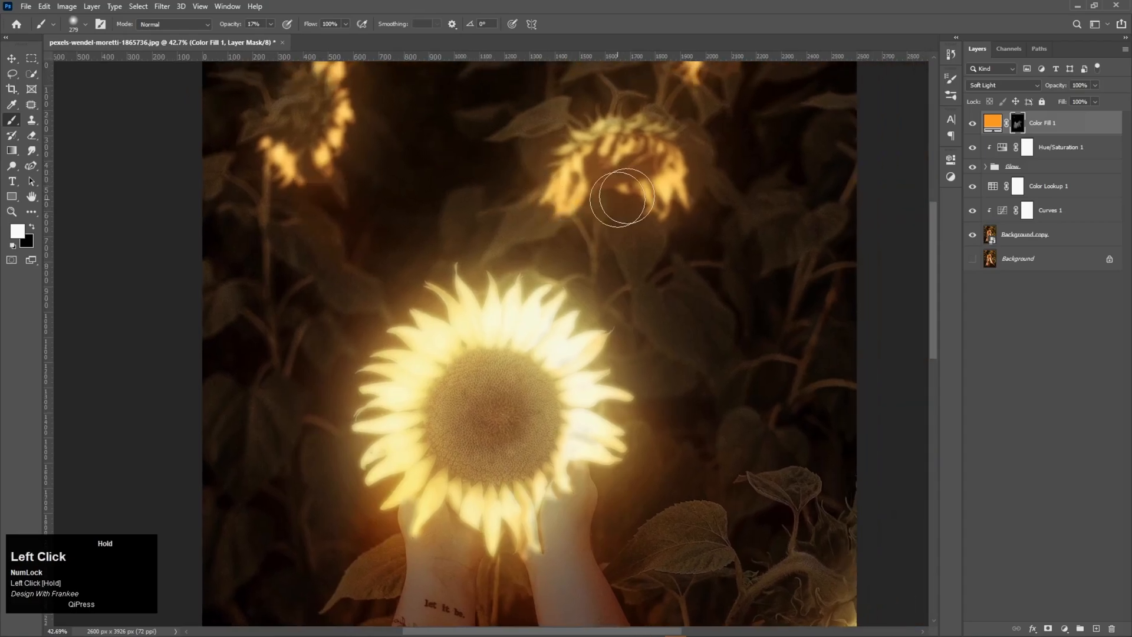
mouse_move(695, 139)
mouse_down()
mouse_move(755, 216)
mouse_move(705, 144)
mouse_move(736, 183)
mouse_up()
key(space)
drag(586, 323, 543, 151)
mouse_move(786, 397)
mouse_down()
mouse_move(712, 388)
mouse_move(688, 408)
mouse_move(819, 381)
mouse_move(736, 372)
mouse_move(771, 412)
mouse_move(752, 416)
mouse_move(756, 406)
mouse_move(710, 436)
mouse_move(710, 425)
mouse_move(674, 478)
mouse_move(718, 429)
mouse_move(763, 399)
mouse_up()
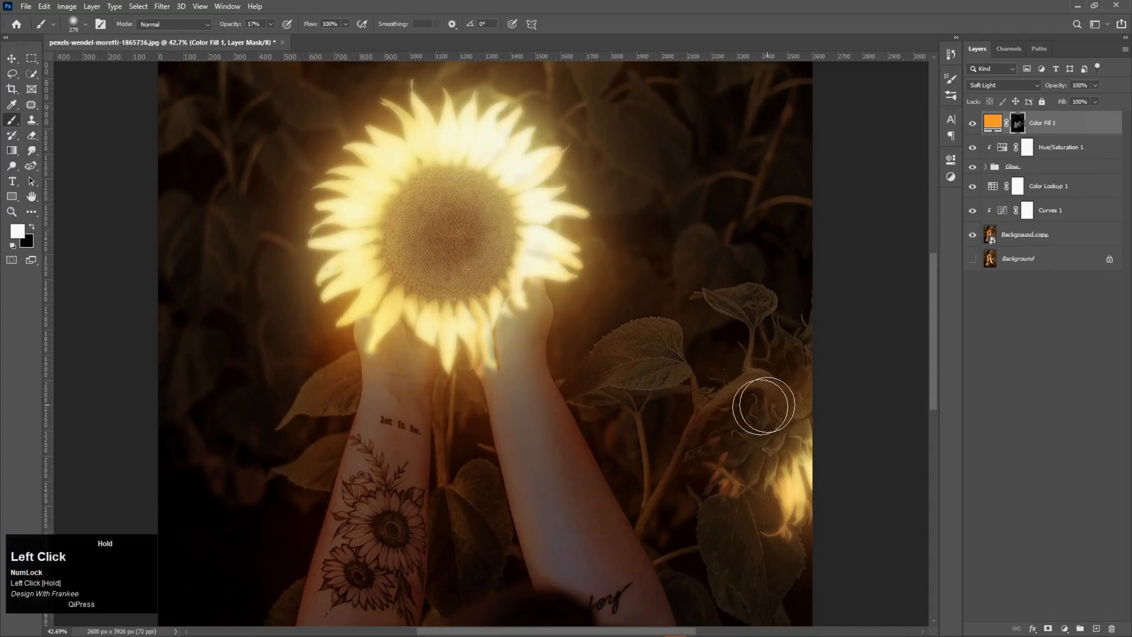
Build up the orange light on the mask over both forearms and the leaves between and beside them
key(space)
mouse_move(546, 391)
mouse_down()
mouse_move(622, 365)
mouse_move(707, 511)
mouse_move(700, 477)
mouse_move(687, 497)
mouse_move(662, 367)
mouse_up()
key(space)
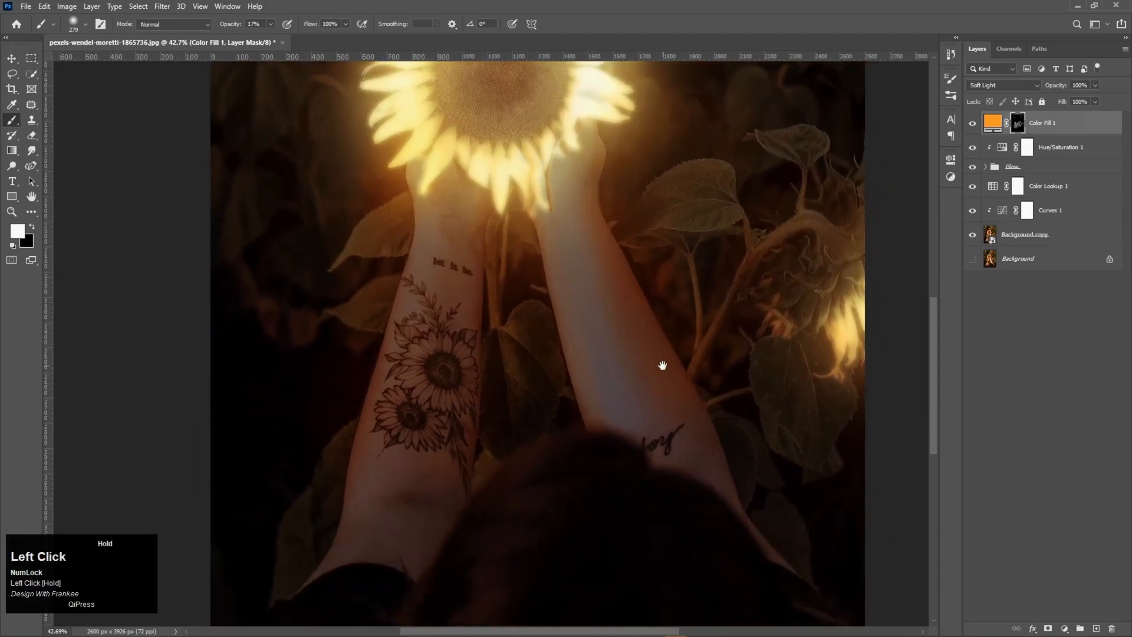
mouse_move(553, 222)
mouse_down()
mouse_move(530, 207)
mouse_move(540, 304)
mouse_move(542, 248)
mouse_move(552, 298)
mouse_move(549, 255)
mouse_move(503, 225)
mouse_move(498, 320)
mouse_move(500, 232)
mouse_move(481, 308)
mouse_move(400, 203)
mouse_up()
mouse_move(407, 272)
mouse_down()
mouse_move(423, 207)
mouse_move(387, 294)
mouse_move(435, 218)
mouse_move(394, 309)
mouse_move(409, 231)
mouse_move(372, 324)
mouse_move(418, 252)
mouse_move(387, 336)
mouse_move(414, 261)
mouse_move(464, 329)
mouse_move(500, 209)
mouse_up()
key(space)
drag(575, 316, 453, 415)
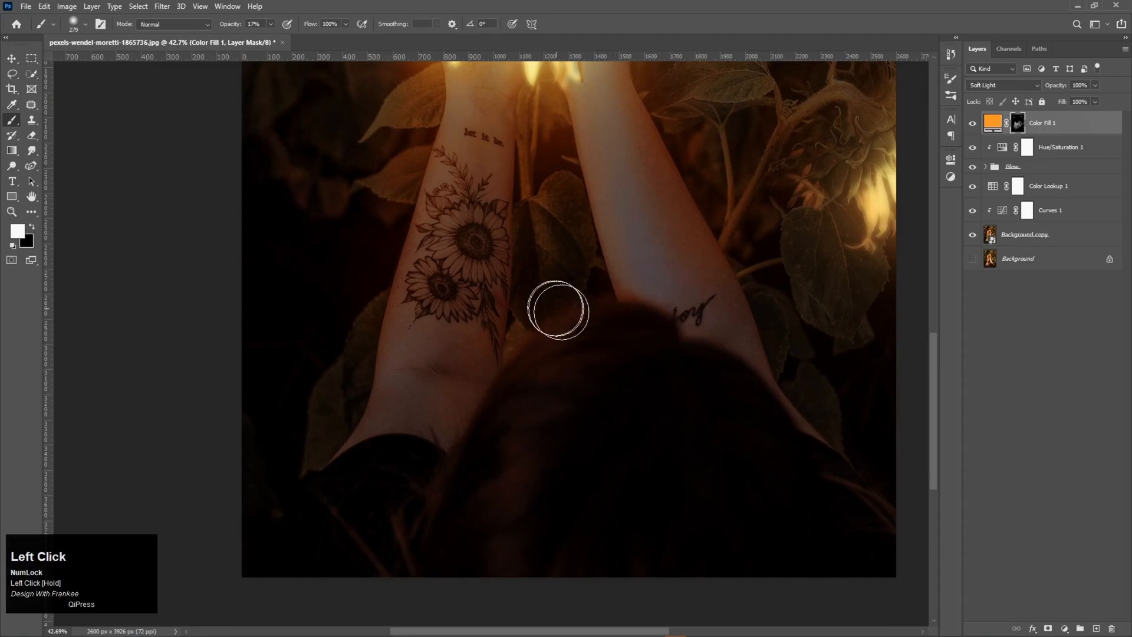
Finish painting the orange light around the arms below the sunflower and switch to the Move tool
alt+scroll(573, 316, down, 1)
scroll(552, 306, down, 1)
mouse_move(554, 283)
mouse_down()
mouse_move(558, 343)
mouse_move(493, 296)
mouse_move(475, 244)
mouse_up()
mouse_move(487, 291)
mouse_down()
mouse_move(472, 354)
mouse_move(454, 366)
mouse_move(484, 265)
mouse_move(546, 265)
mouse_move(533, 381)
mouse_up()
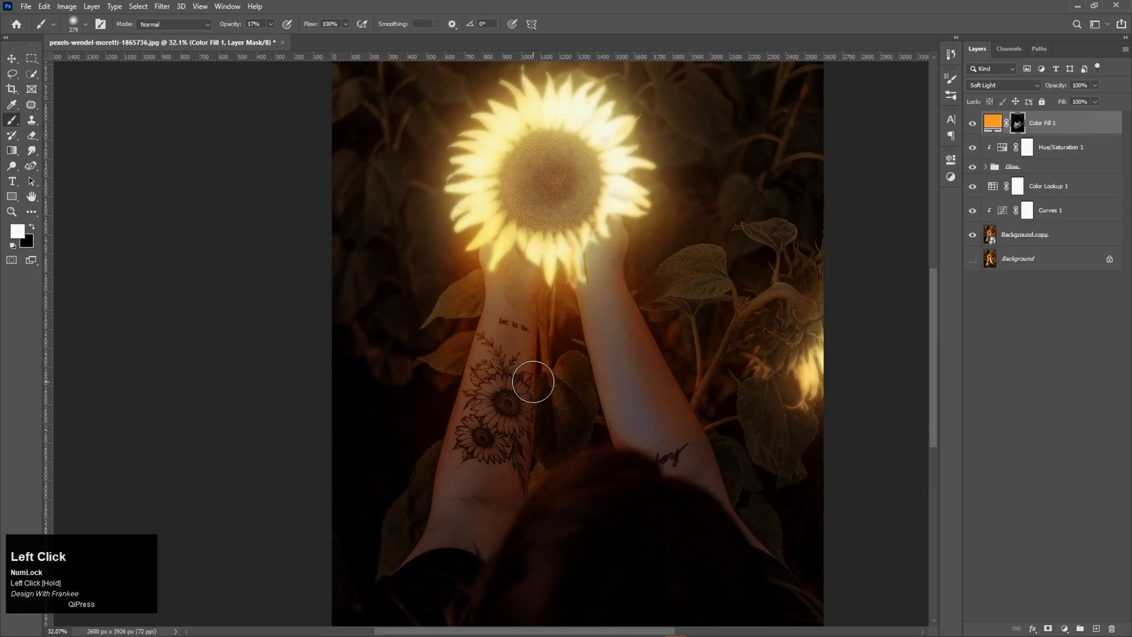
key(v)
key(ctrl+0)
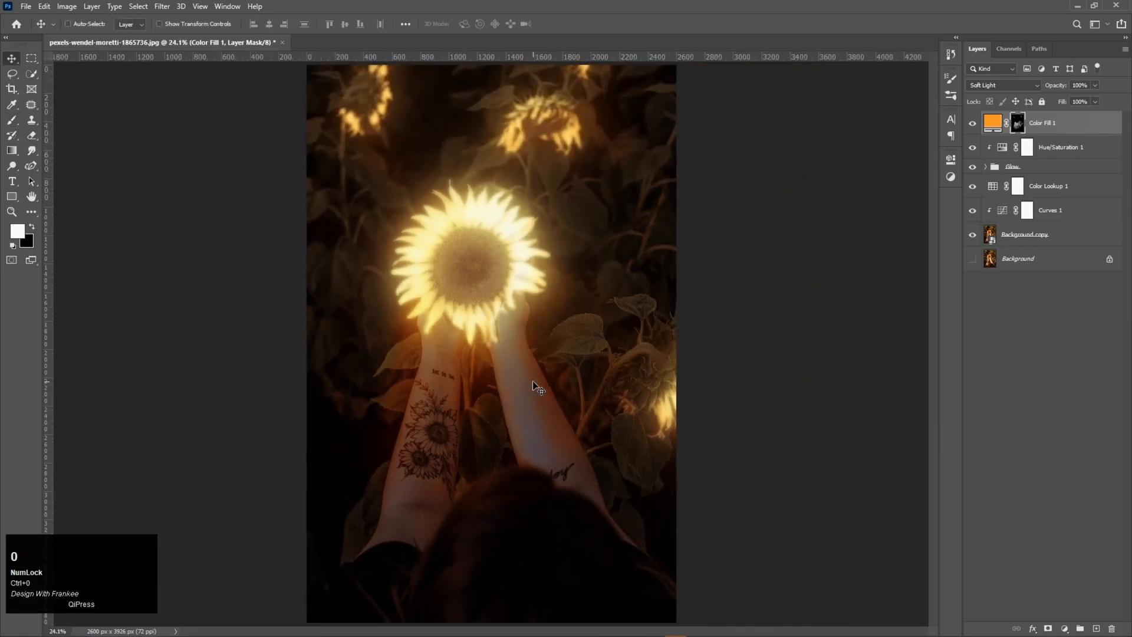
Change the Color Fill 1 layer's colour to the warmer yellow ffc426
click(994, 124)
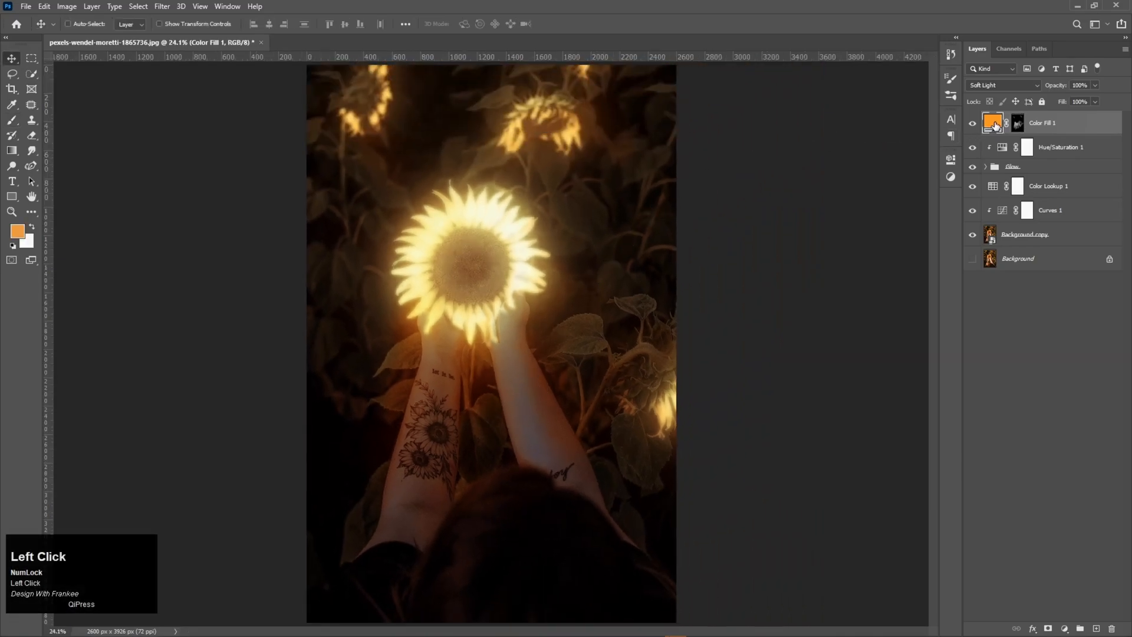
double_click(994, 124)
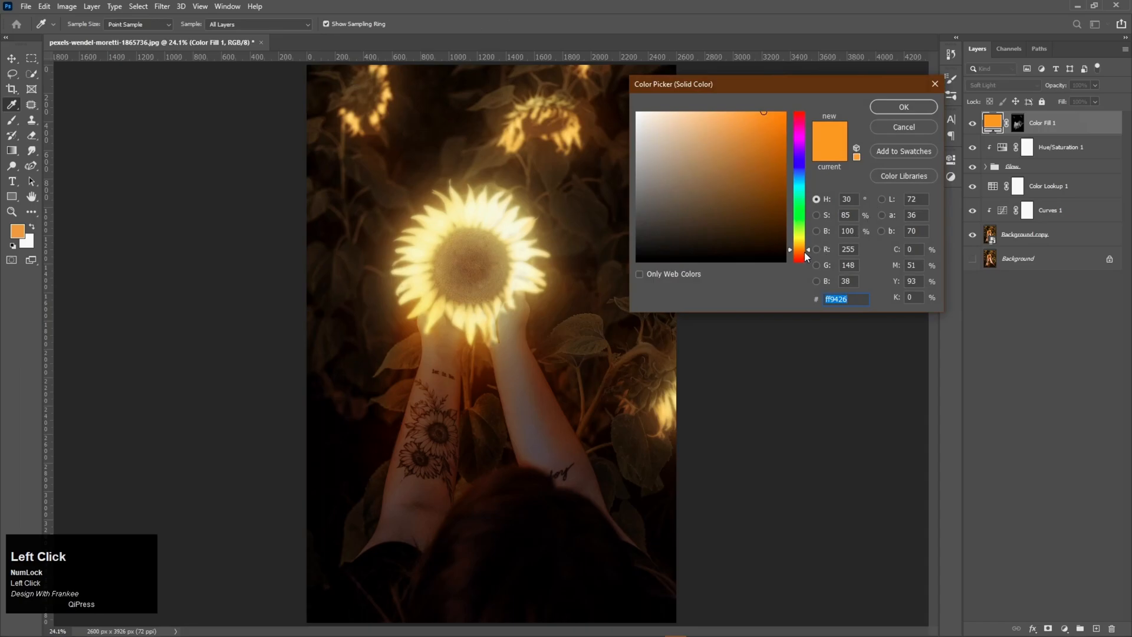
drag(804, 252, 808, 243)
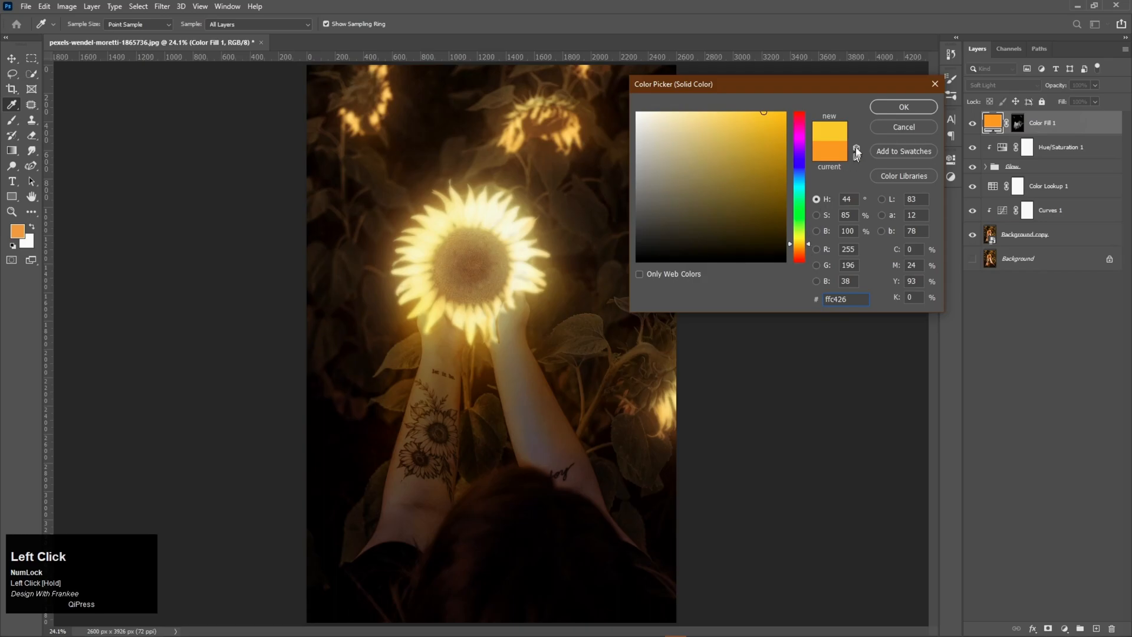
click(902, 107)
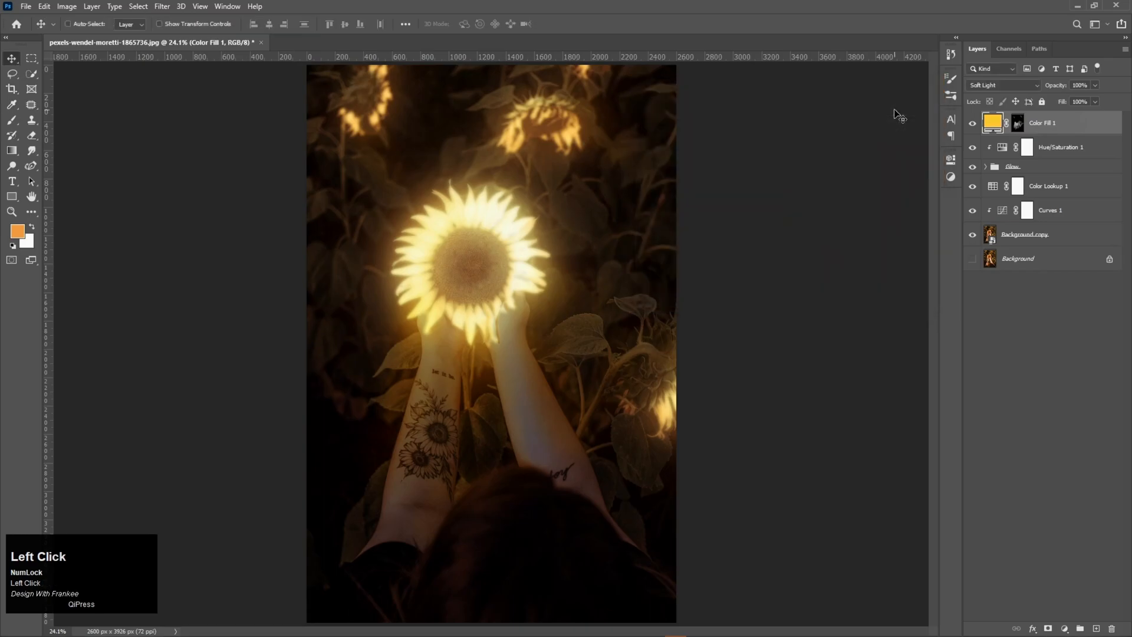
Add a Brightness/Contrast adjustment above Color Lookup 1, lowering the brightness and raising the contrast to darken the surroundings
click(1085, 187)
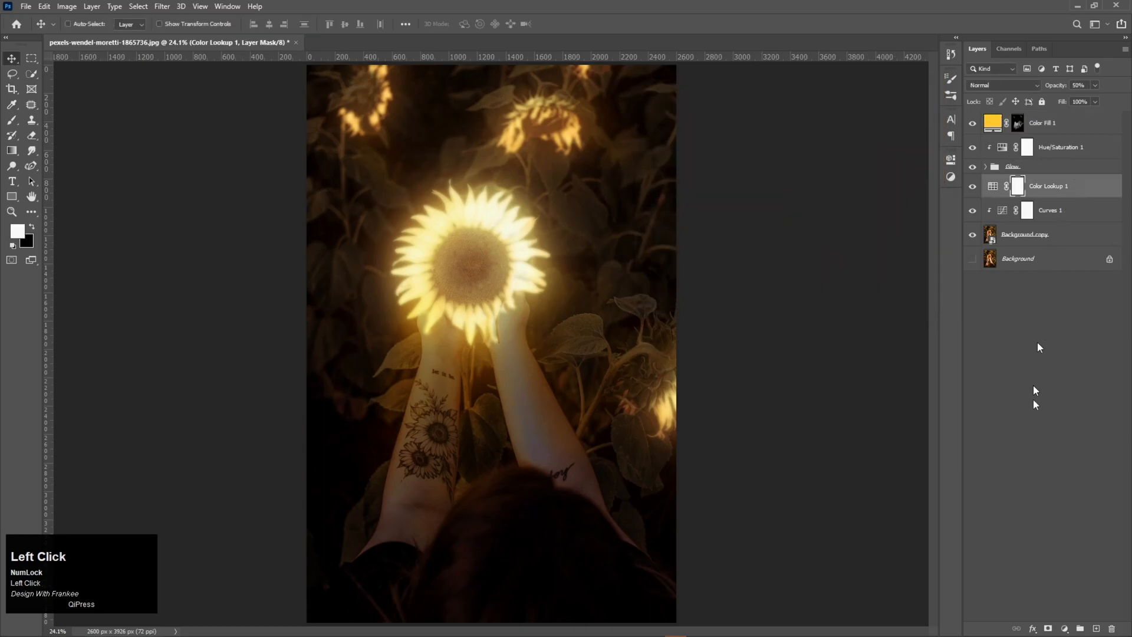
click(1065, 628)
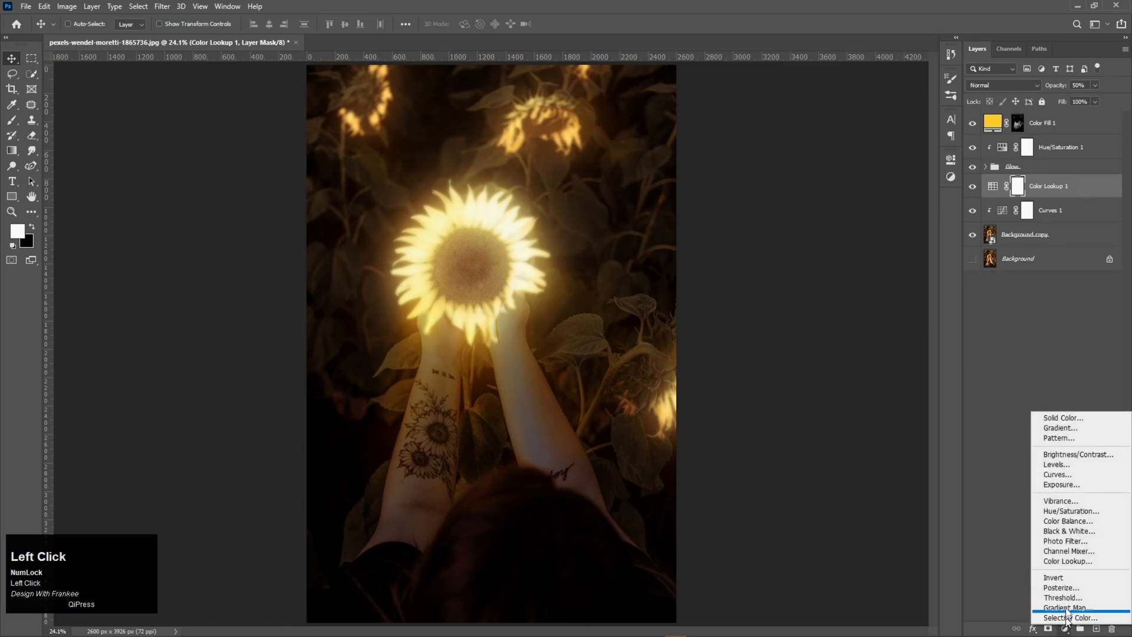
click(1070, 455)
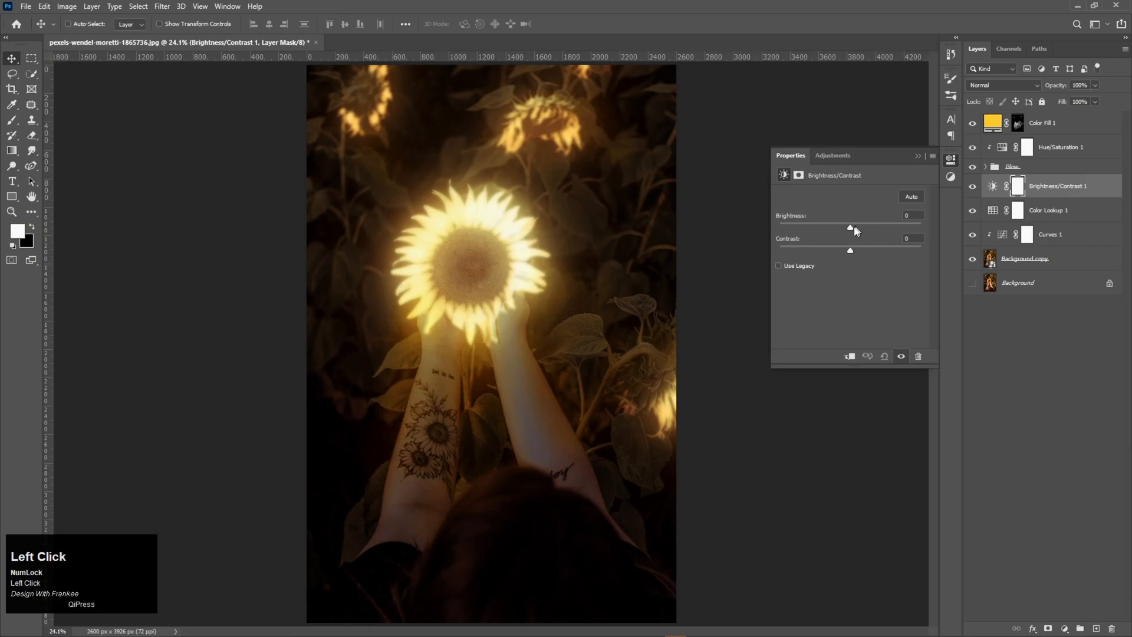
mouse_move(849, 230)
mouse_down()
mouse_move(840, 228)
mouse_move(858, 249)
mouse_move(837, 227)
mouse_up()
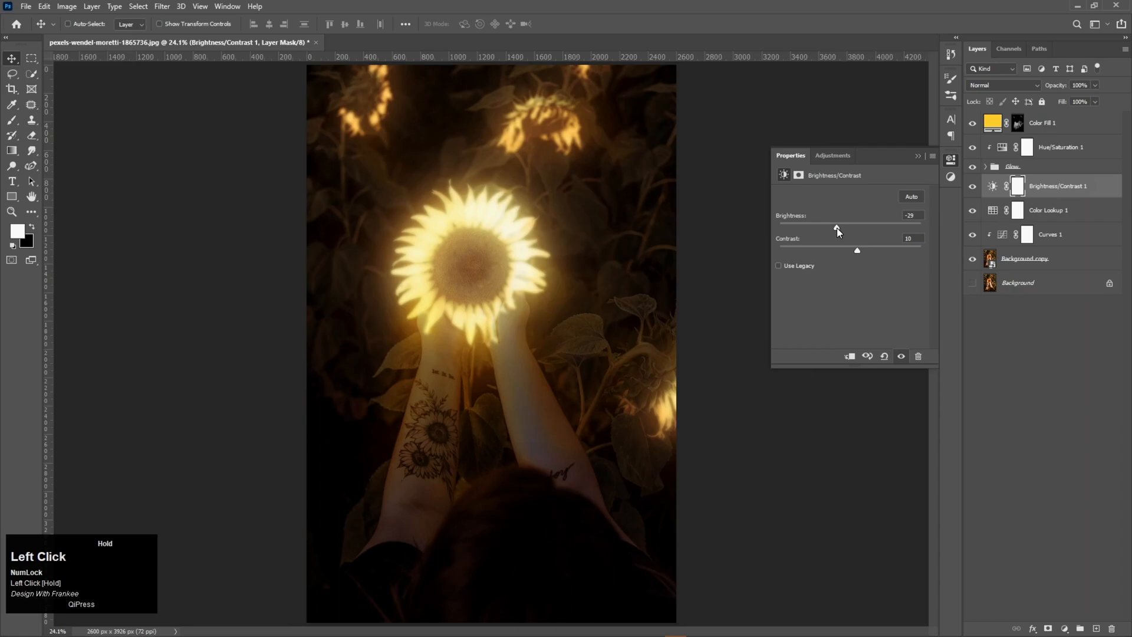
drag(857, 250, 863, 253)
drag(838, 225, 831, 224)
click(918, 156)
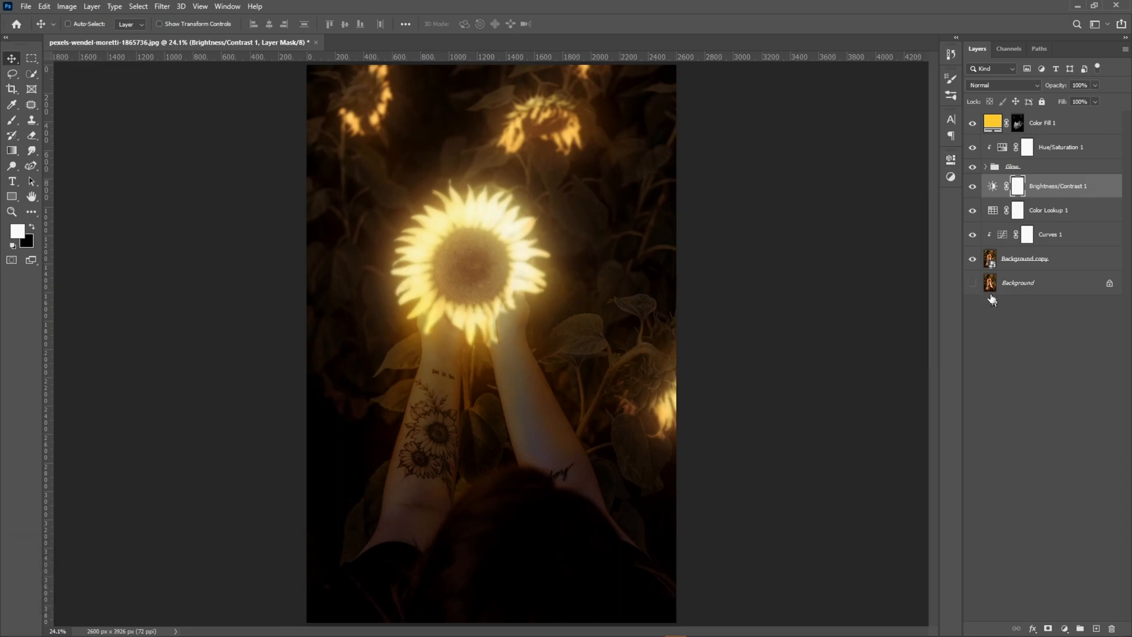
Compare the original Background photo with the finished glow effect, restore all effect layers and deselect the layers
alt+click(972, 284)
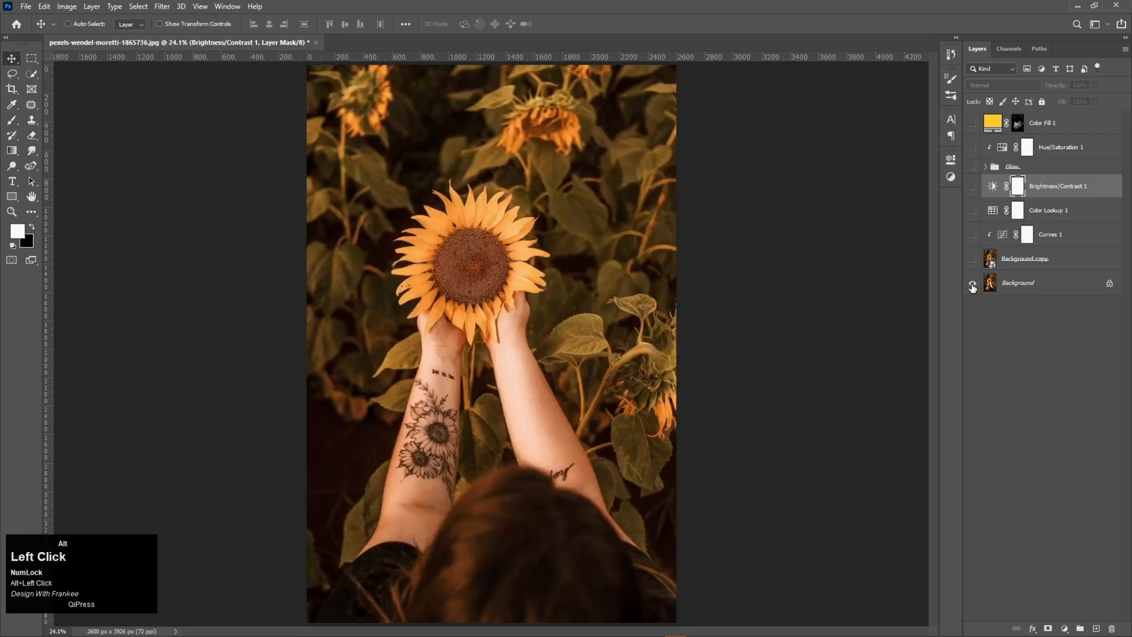
alt+click(973, 286)
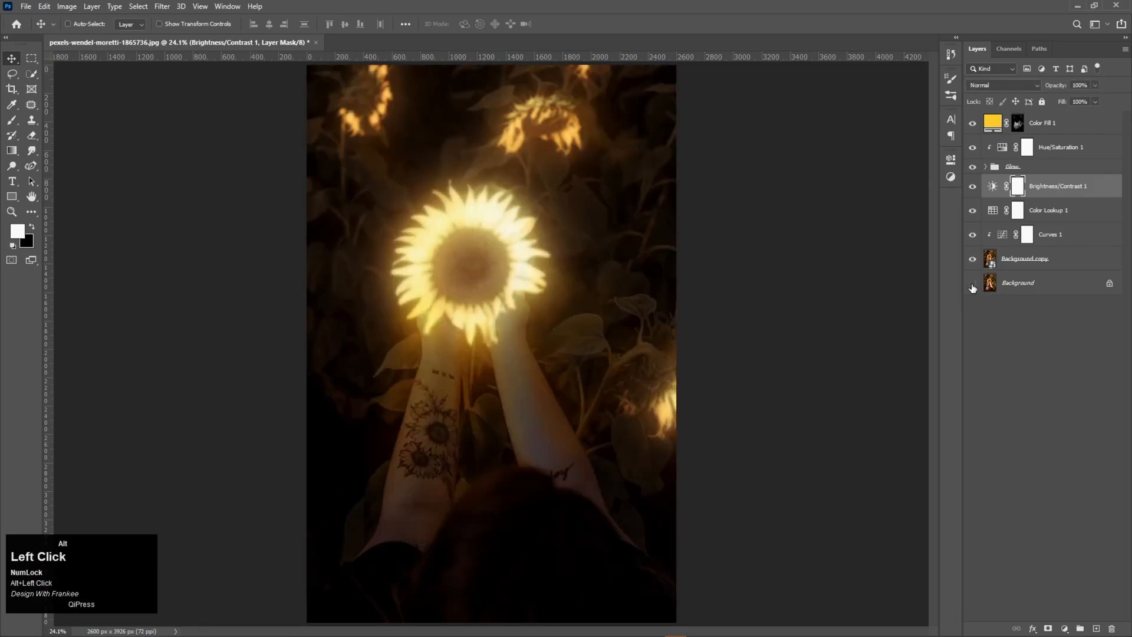
click(972, 287)
click(1007, 370)
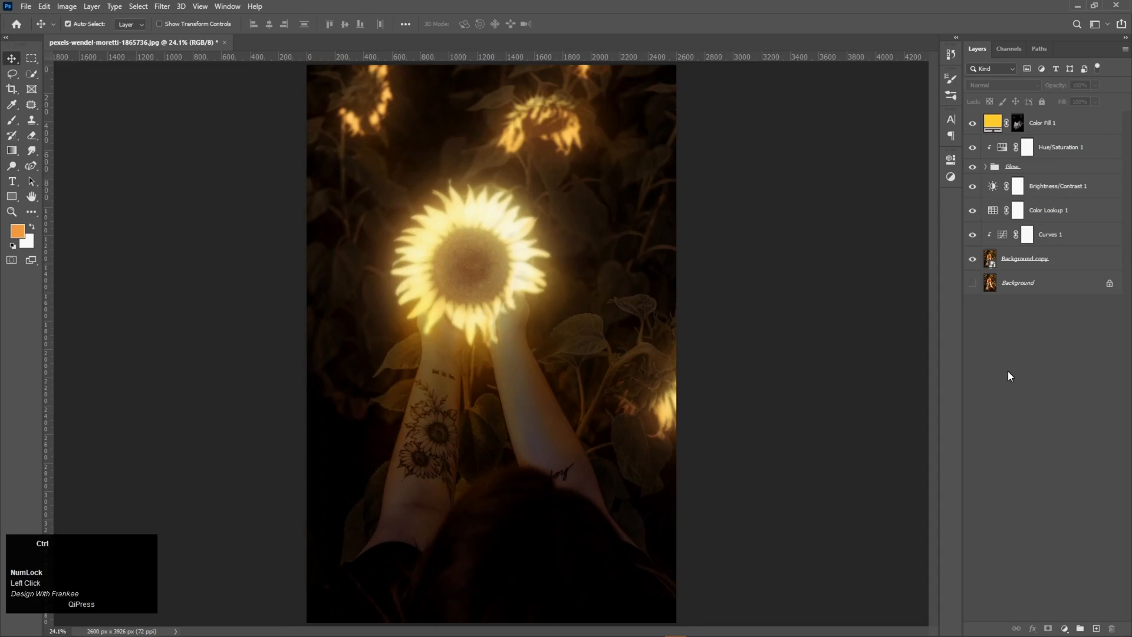
key(ctrl+0)
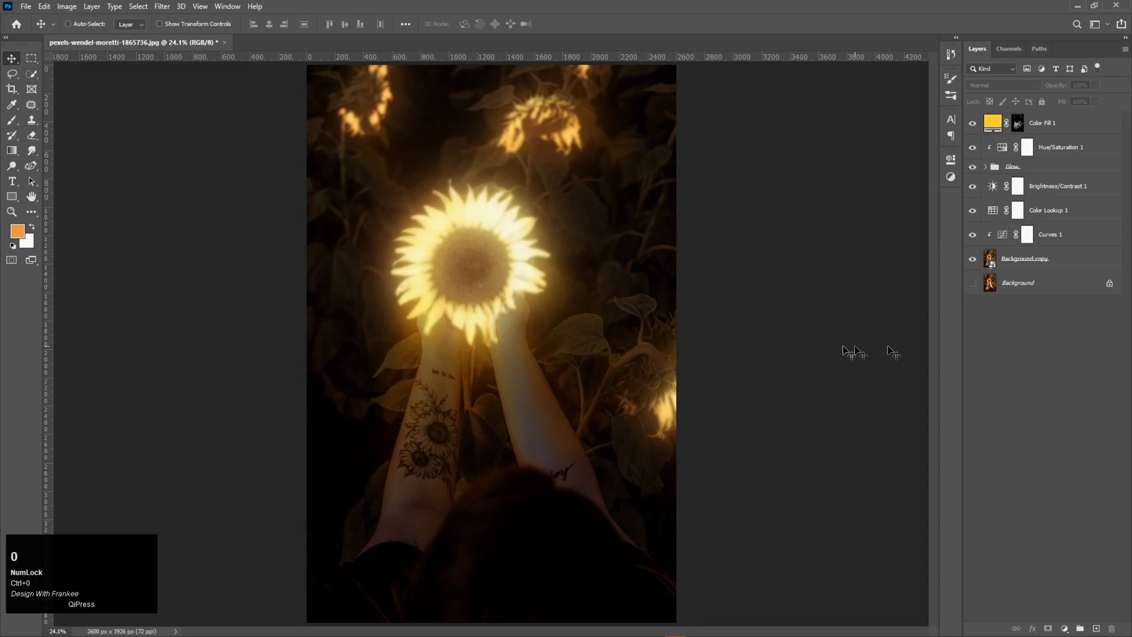